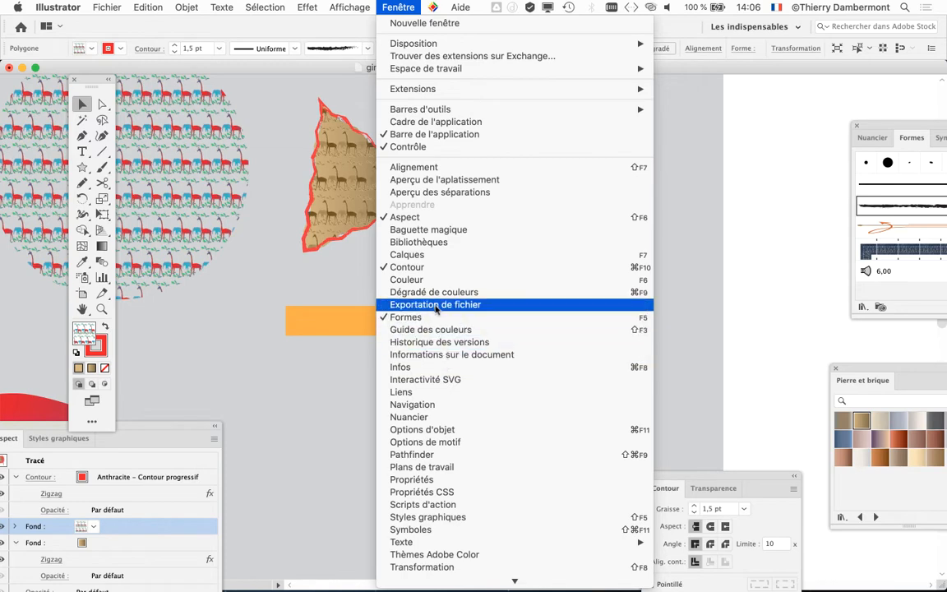
Redisplay the Formes brush panel, bring it fully into view near the pentagon, and make it narrower and taller
{"action": "left_click", "coordinate": [437, 318]}
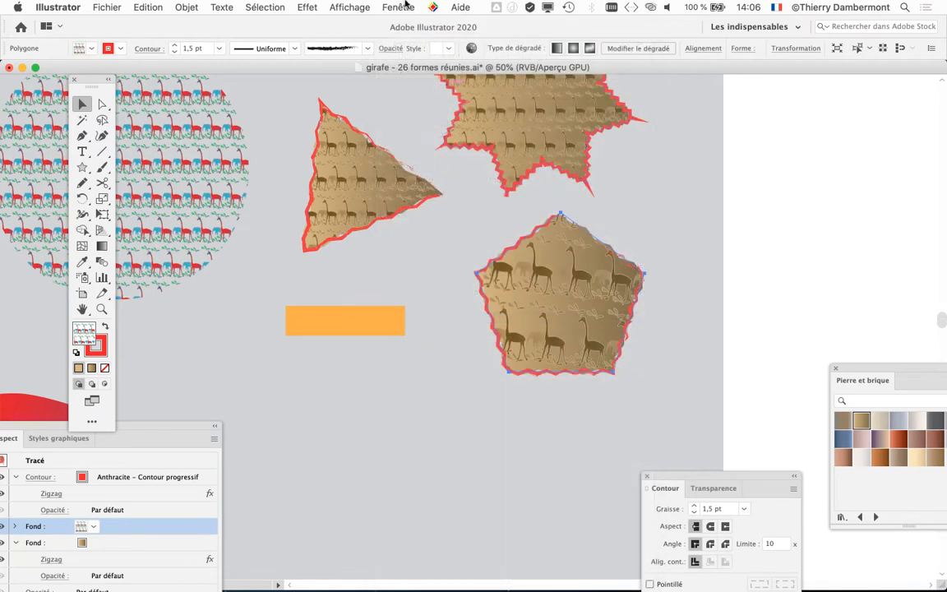
{"action": "left_click", "coordinate": [398, 7]}
{"action": "left_click", "coordinate": [437, 315]}
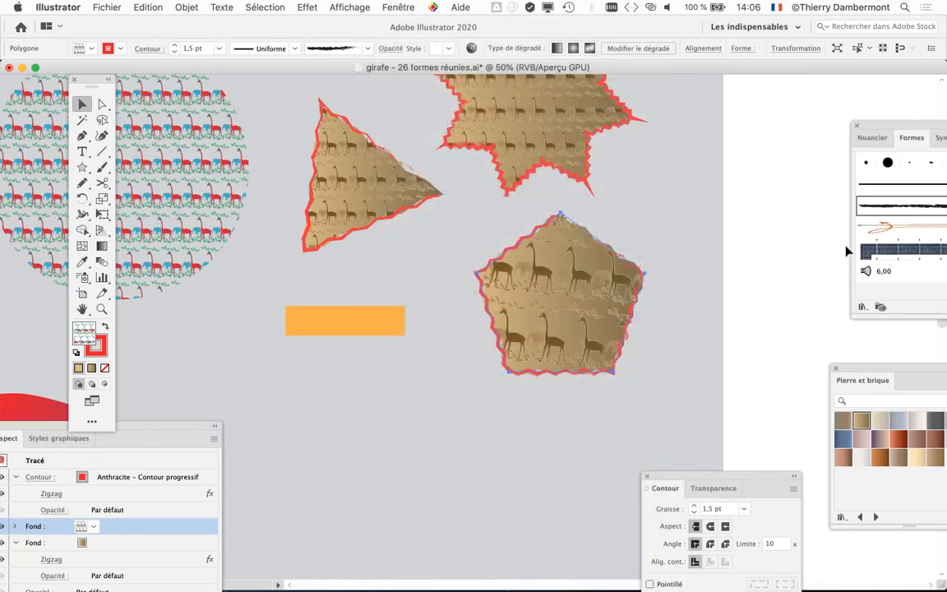
{"action": "left_click_drag", "start_coordinate": [887, 124], "coordinate": [637, 85]}
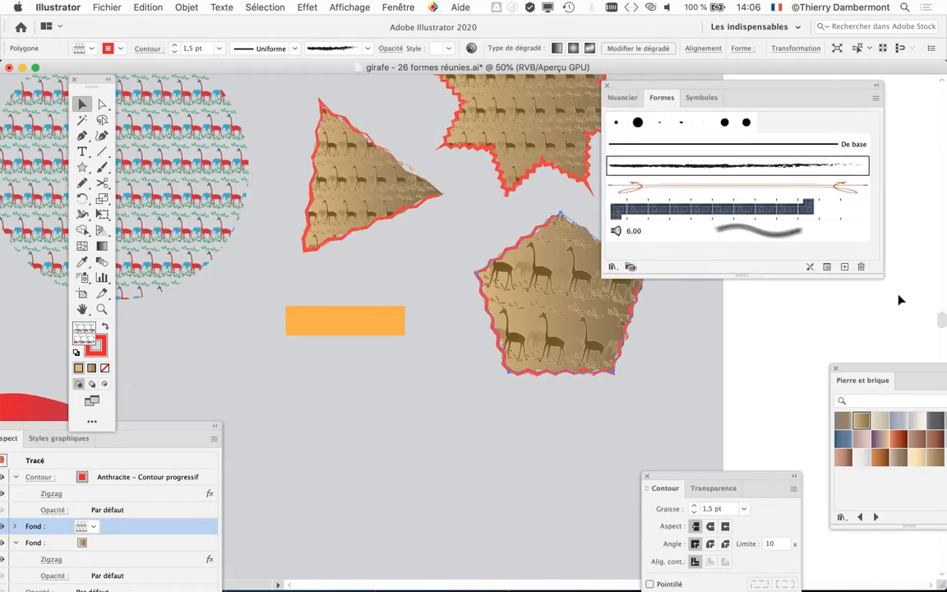
{"action": "left_click_drag", "start_coordinate": [883, 277], "coordinate": [791, 303]}
{"action": "left_click_drag", "start_coordinate": [681, 88], "coordinate": [735, 86]}
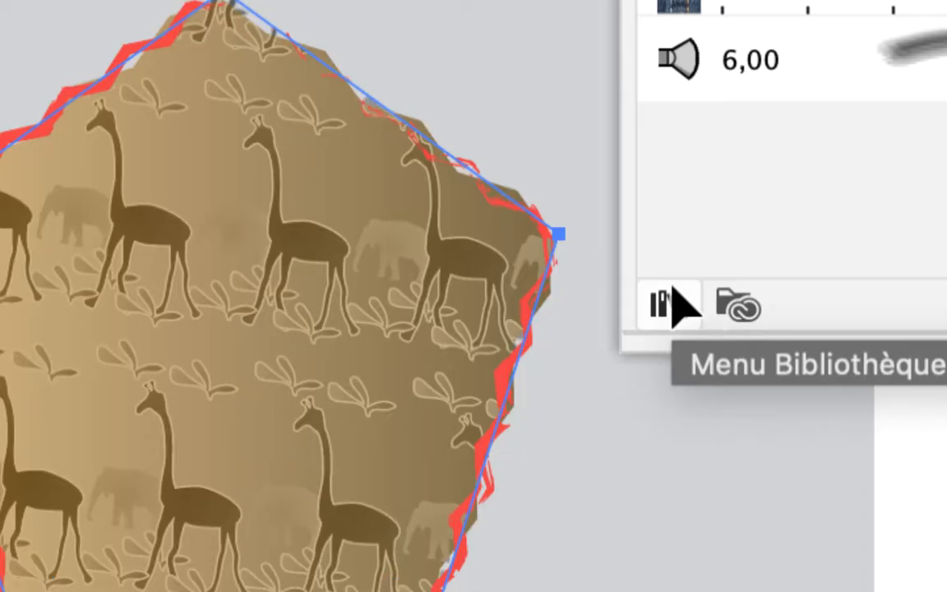
Open the Artistiques_Aquarelle brush library and arrange it and the Formes panel clear of the pentagon
{"action": "left_click", "coordinate": [675, 292]}
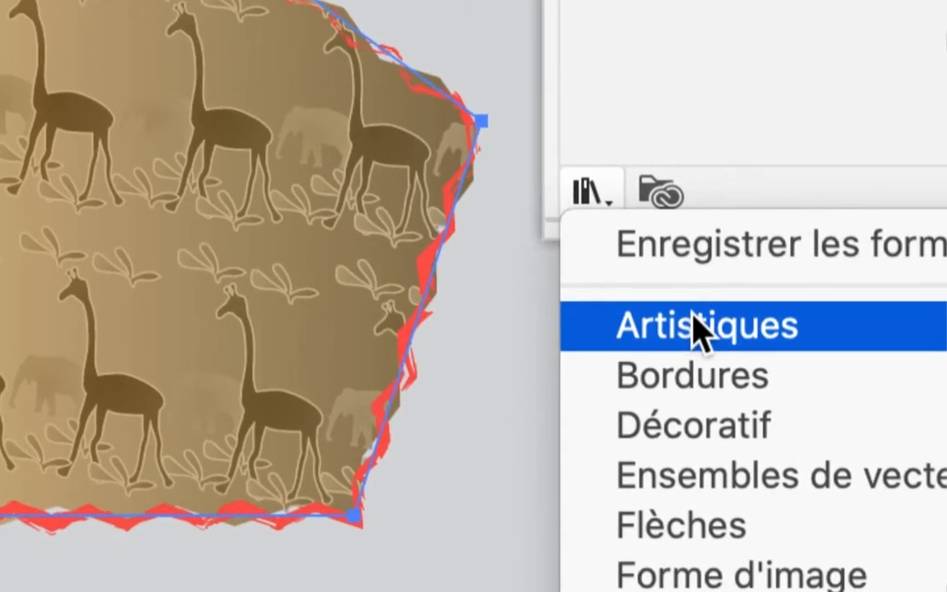
{"action": "mouse_move", "coordinate": [873, 438]}
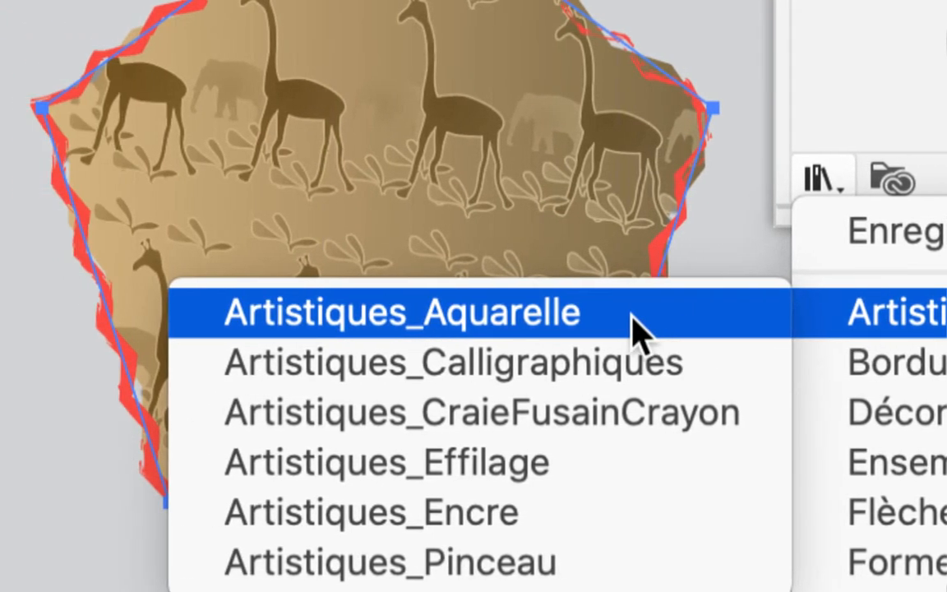
{"action": "left_click", "coordinate": [637, 329]}
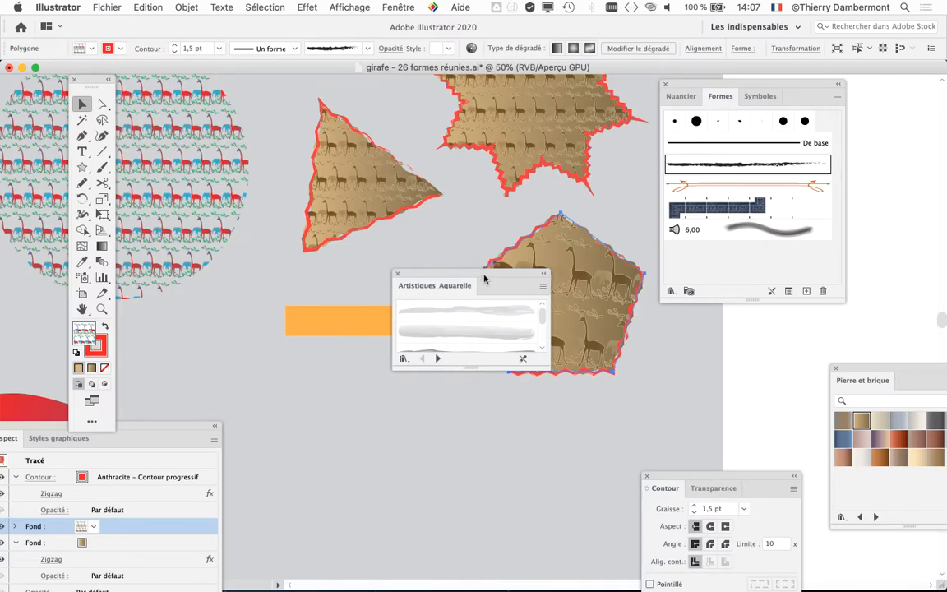
{"action": "left_click_drag", "start_coordinate": [484, 275], "coordinate": [319, 163]}
{"action": "left_click_drag", "start_coordinate": [689, 83], "coordinate": [690, 142]}
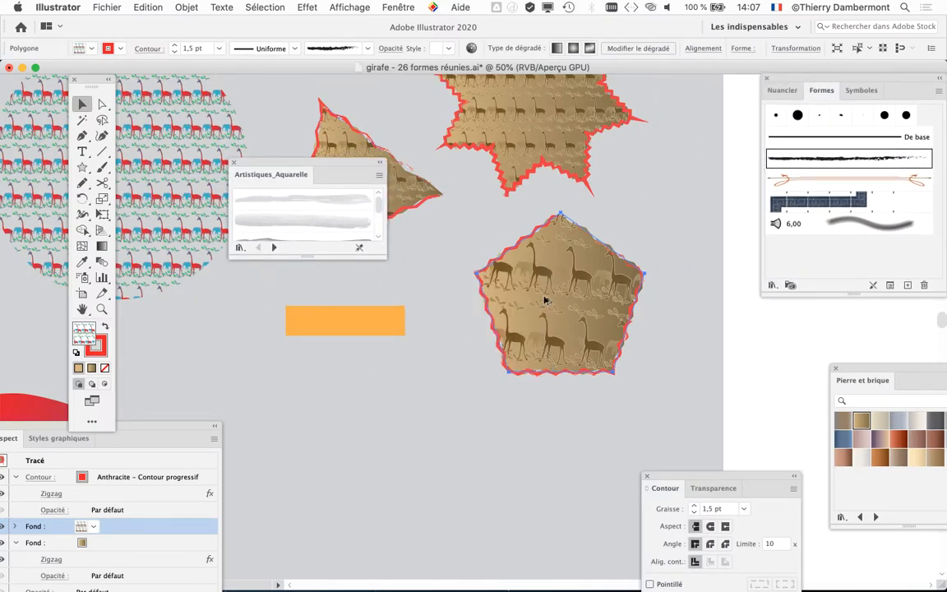
Move the Aspect panel beside the pentagon in place of the Formes panel and select the pentagon's Contour attribute
{"action": "scroll", "coordinate": [544, 301], "scroll_direction": "up", "scroll_amount": 1}
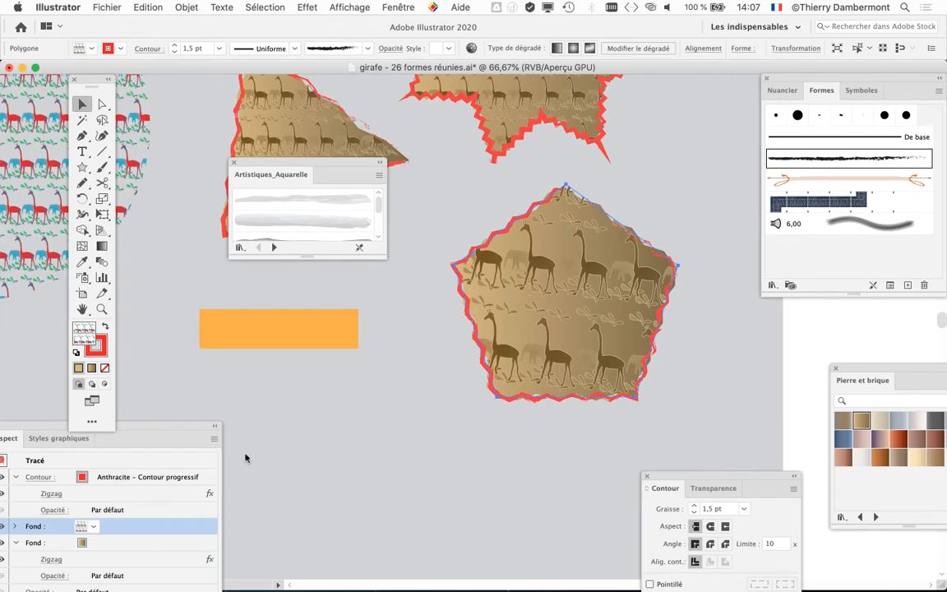
{"action": "left_click_drag", "start_coordinate": [181, 433], "coordinate": [739, 94]}
{"action": "left_click", "coordinate": [768, 79]}
{"action": "left_click", "coordinate": [769, 79]}
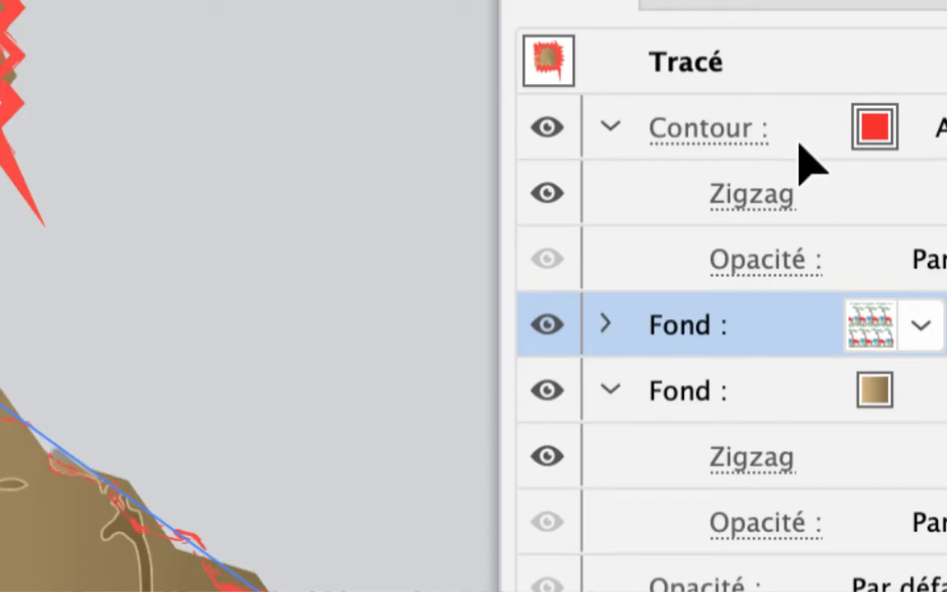
{"action": "left_click", "coordinate": [799, 146]}
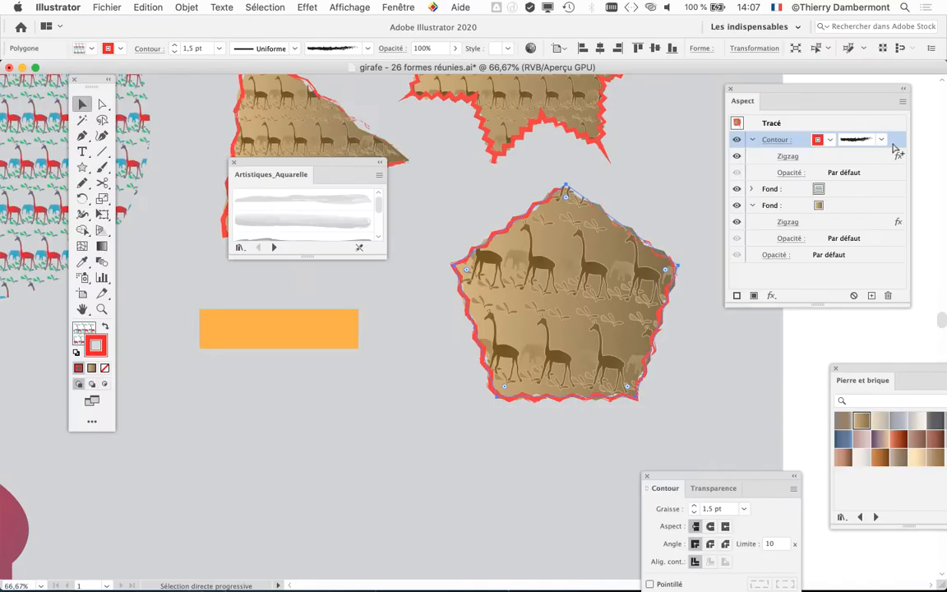
Enlarge the Artistiques_Aquarelle library and try Aquarelle - Humide, Contour à l'aquarelle 4 and the brush below it on the pentagon's contour
{"action": "left_click_drag", "start_coordinate": [382, 258], "coordinate": [375, 436]}
{"action": "left_click", "coordinate": [330, 308]}
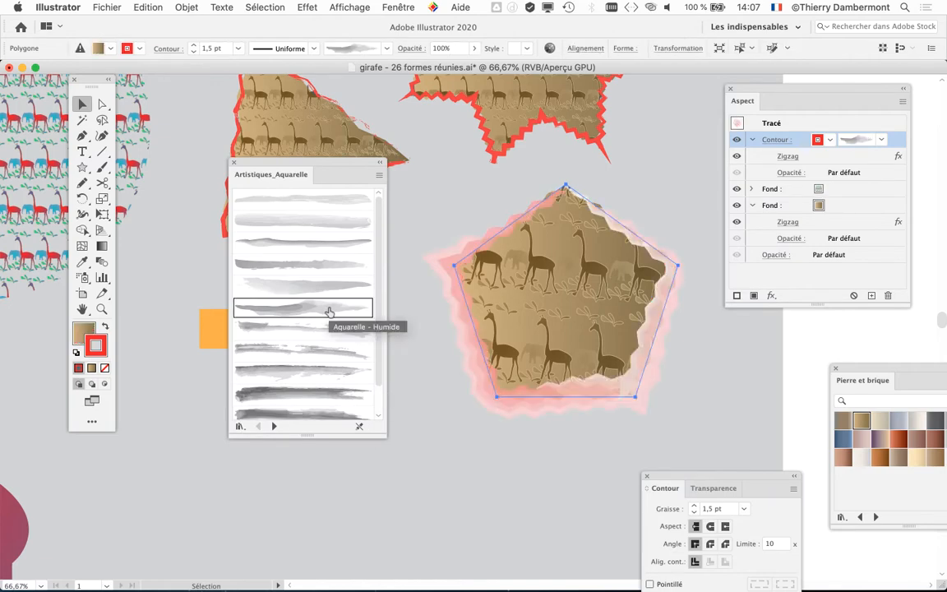
{"action": "key", "text": "super+1"}
{"action": "left_click_drag", "start_coordinate": [765, 88], "coordinate": [826, 81]}
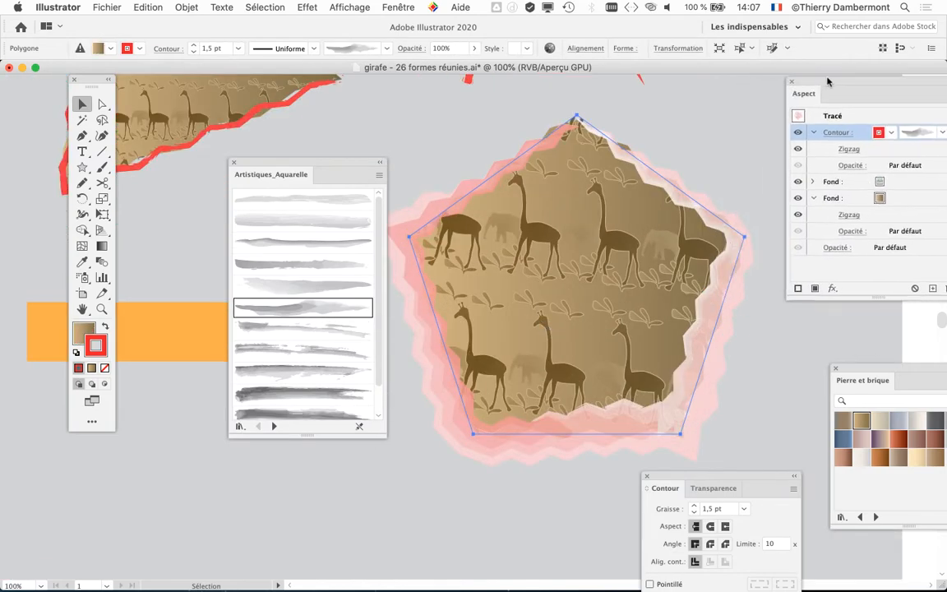
{"action": "left_click", "coordinate": [308, 394]}
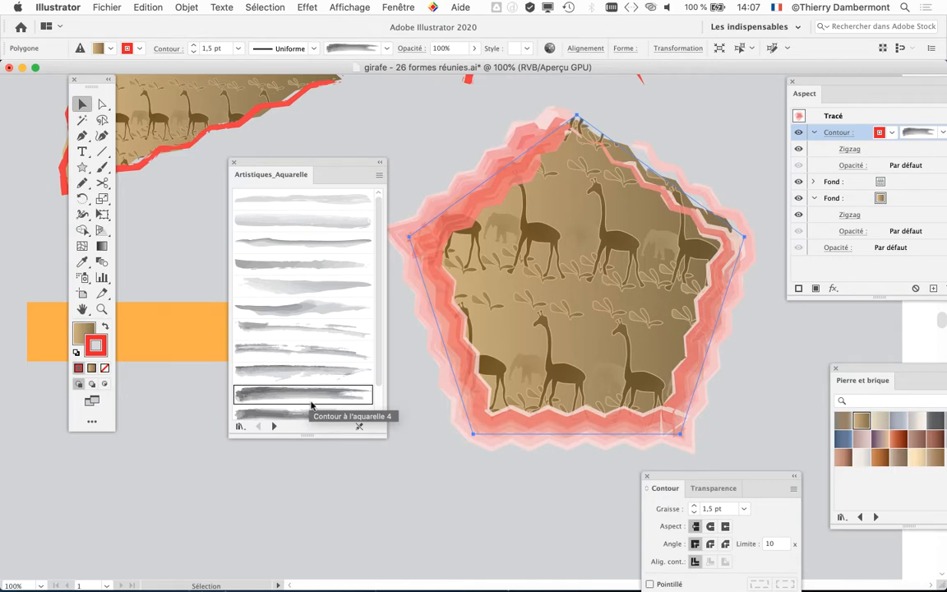
{"action": "left_click", "coordinate": [307, 413]}
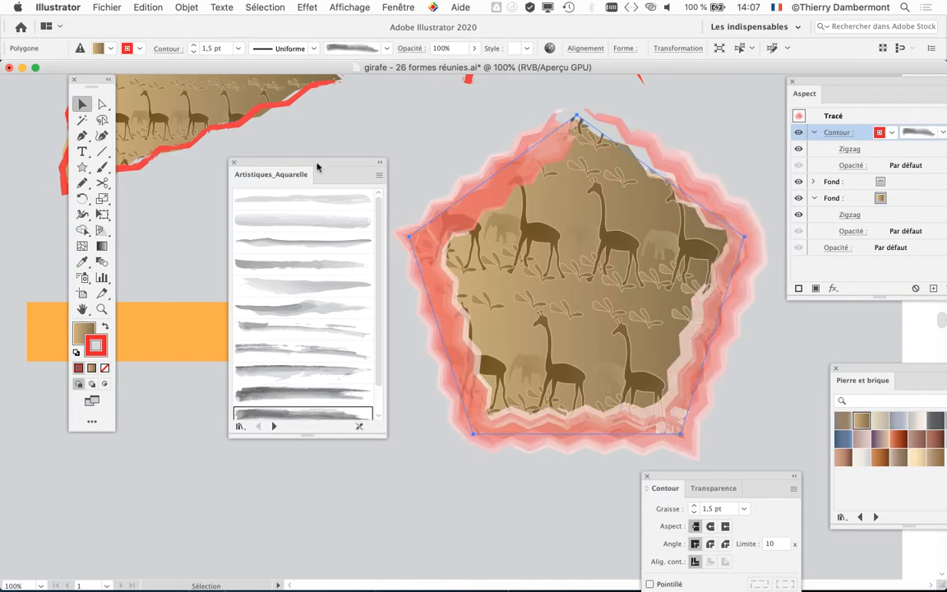
Advance to the Artistiques_CraieFusainCrayon library and apply its fourth, rough scratchy brush to the pentagon's contour
{"action": "left_click_drag", "start_coordinate": [318, 167], "coordinate": [301, 110]}
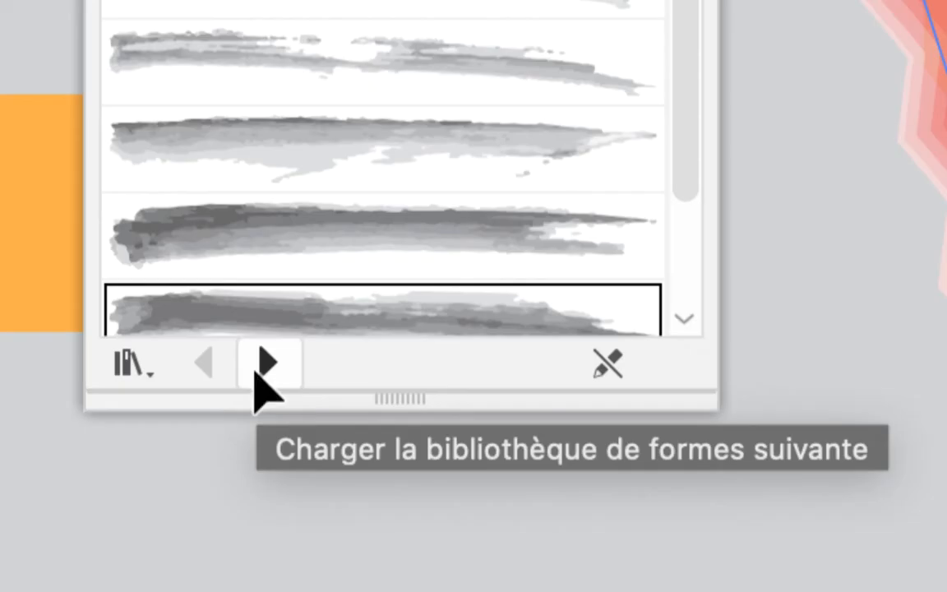
{"action": "left_click", "coordinate": [265, 366]}
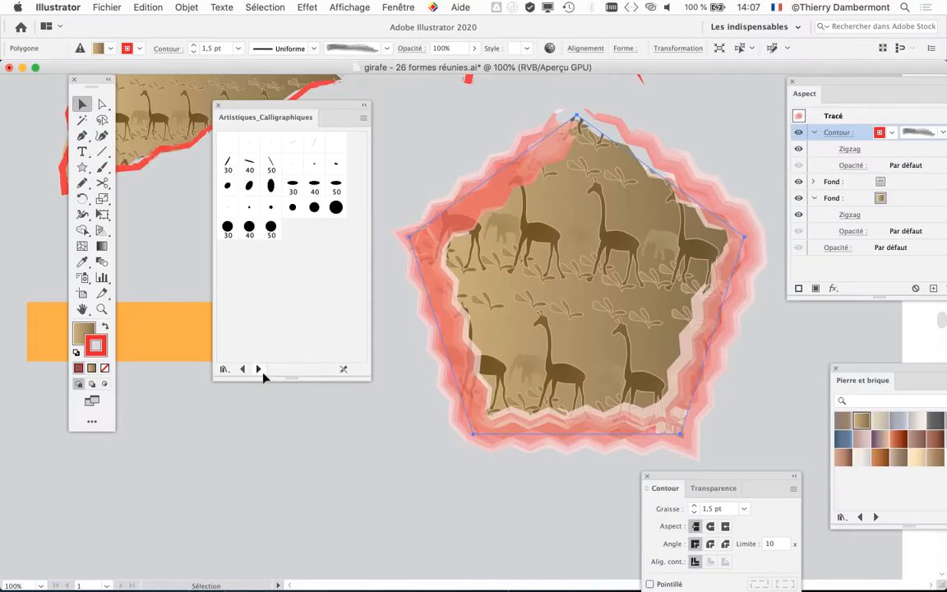
{"action": "left_click", "coordinate": [265, 366]}
{"action": "left_click", "coordinate": [263, 206]}
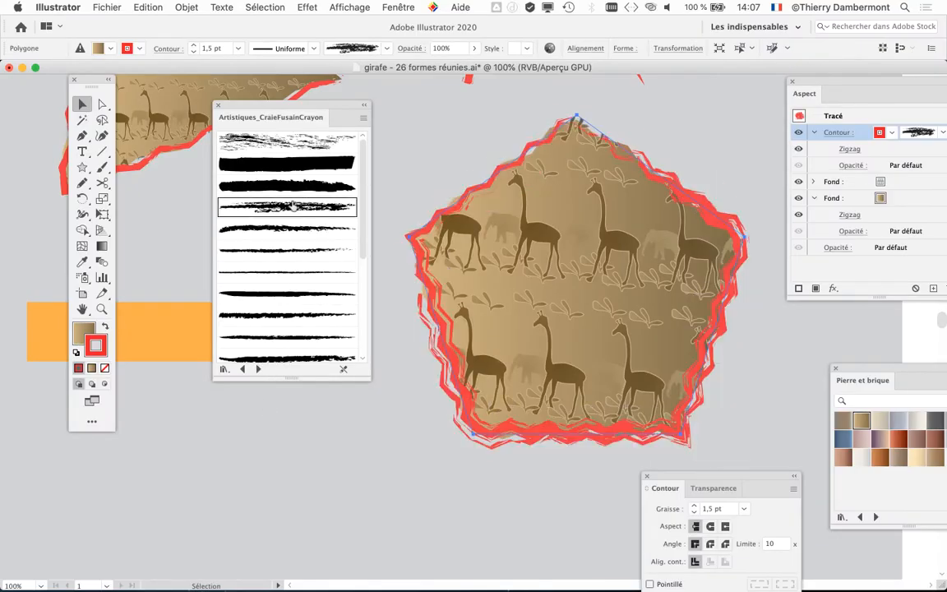
Try two thinner charcoal brushes on the pentagon's contour, ending back on the rough scratchy brush
{"action": "left_click", "coordinate": [329, 251]}
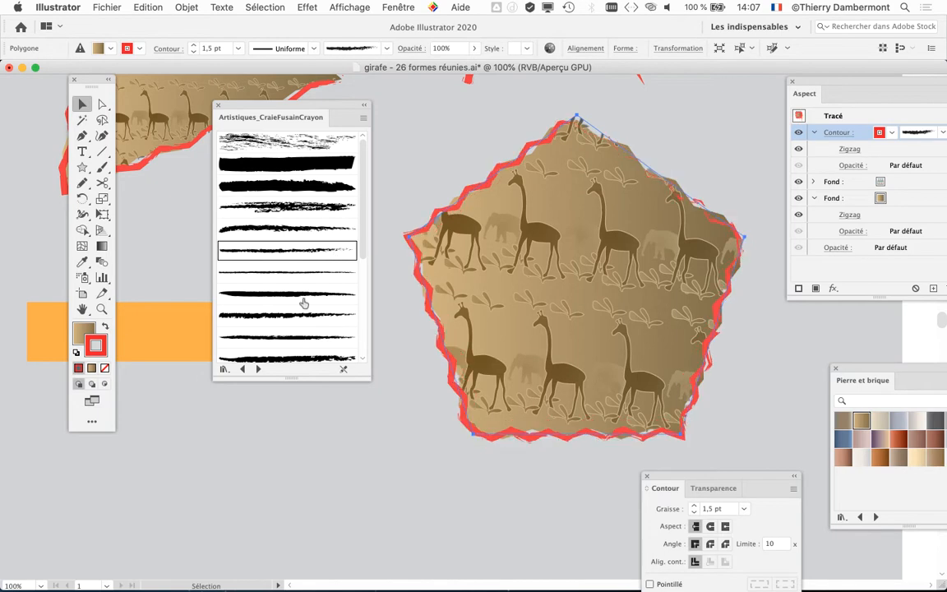
{"action": "scroll", "coordinate": [296, 327], "scroll_direction": "down", "scroll_amount": 2}
{"action": "left_click", "coordinate": [276, 275]}
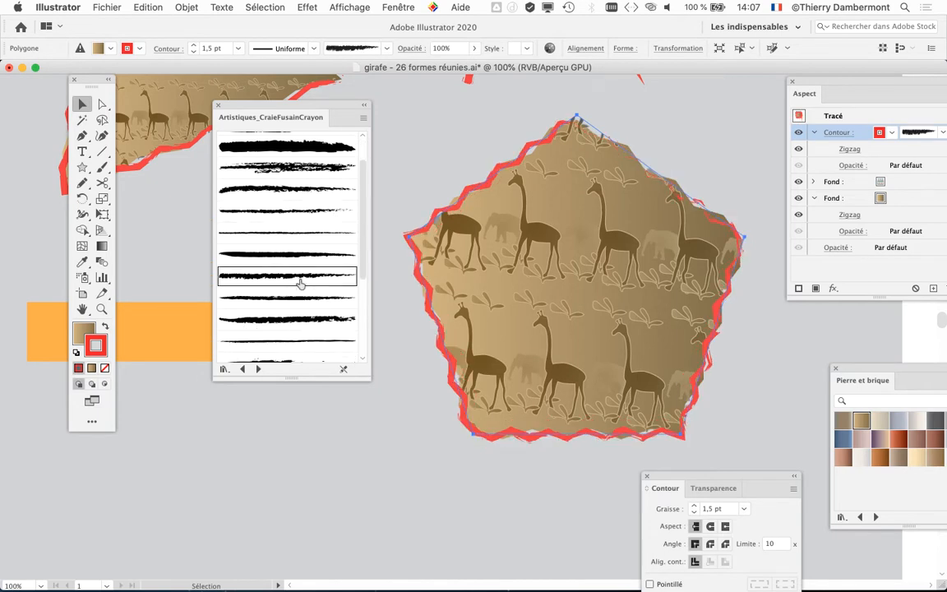
{"action": "left_click", "coordinate": [275, 168]}
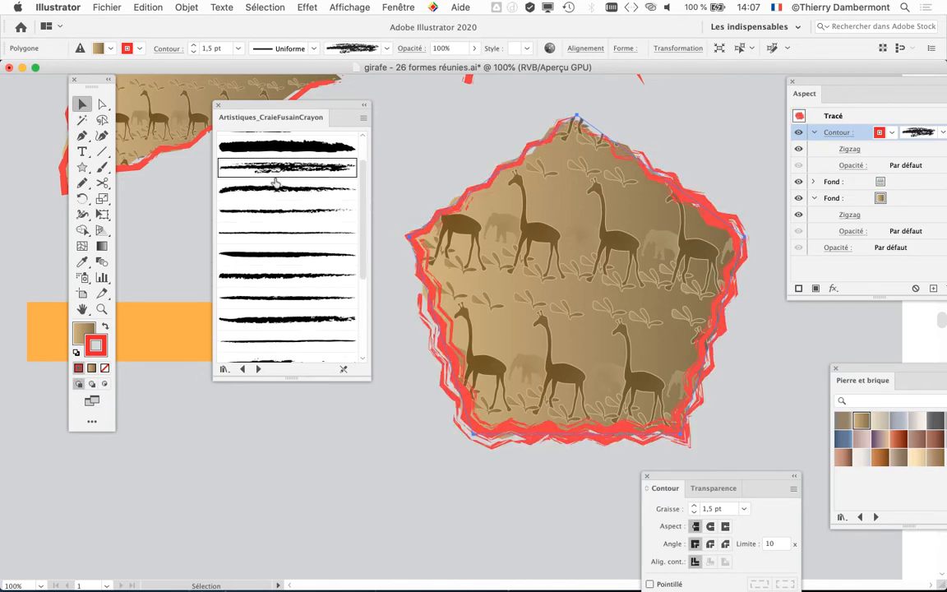
Redisplay the Contour panel beside the Aspect panel and set the pentagon's stroke weight to 0,5 pt
{"action": "left_click", "coordinate": [398, 7]}
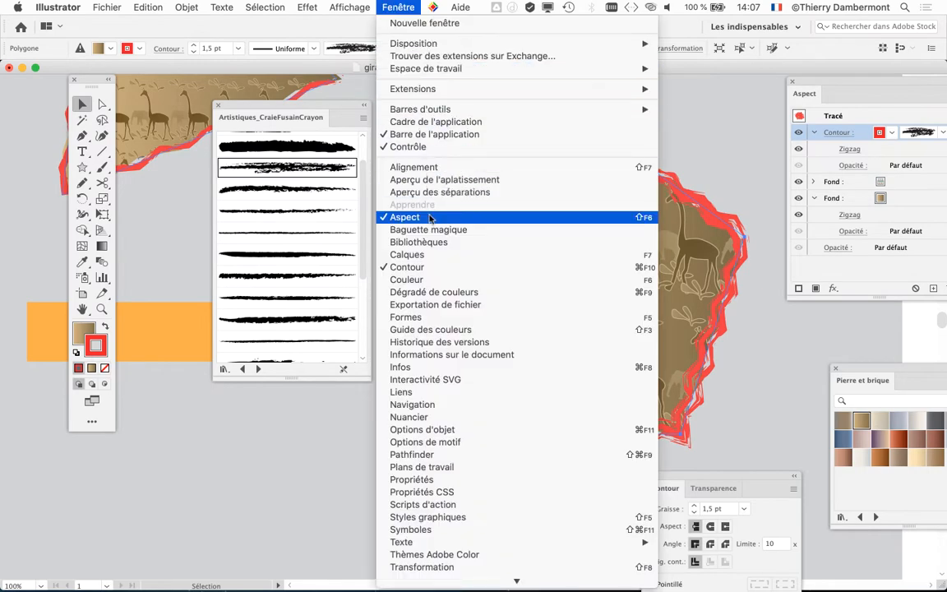
{"action": "left_click", "coordinate": [438, 267]}
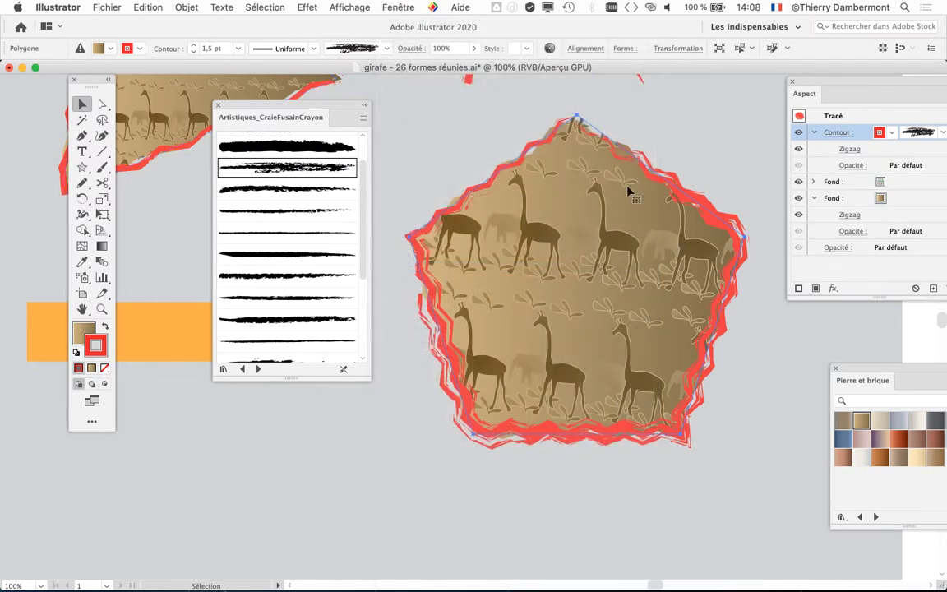
{"action": "left_click", "coordinate": [411, 7]}
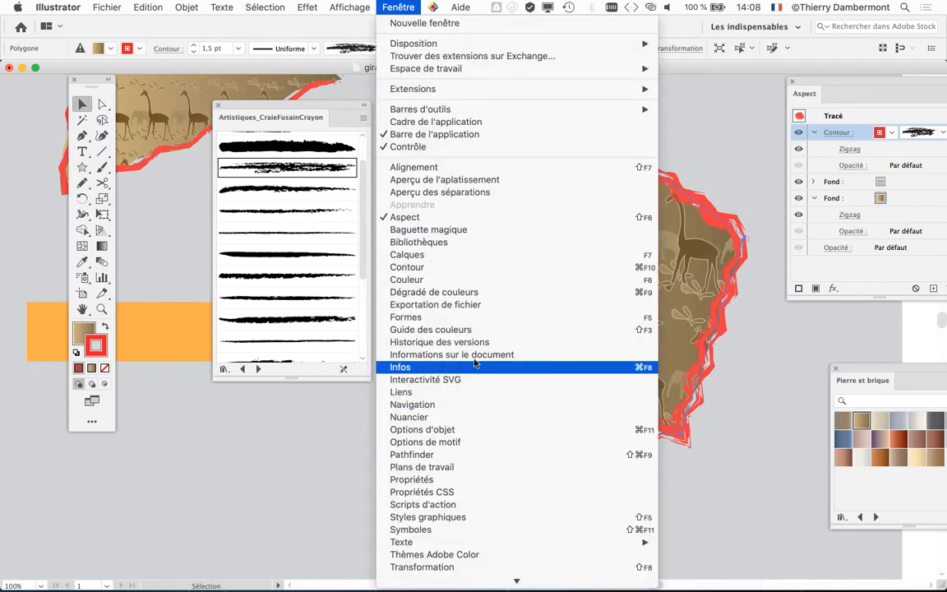
{"action": "left_click", "coordinate": [464, 268]}
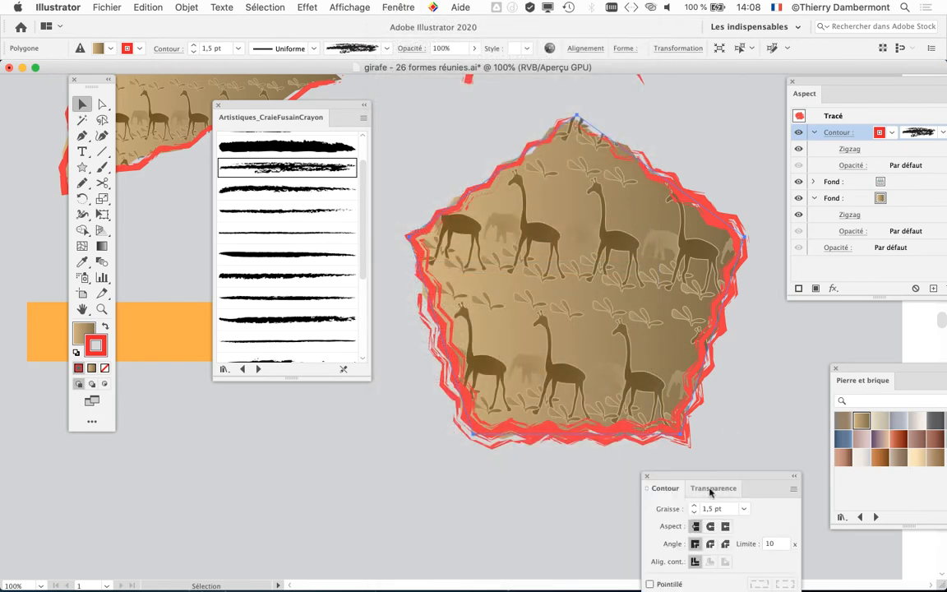
{"action": "left_click_drag", "start_coordinate": [706, 532], "coordinate": [690, 82]}
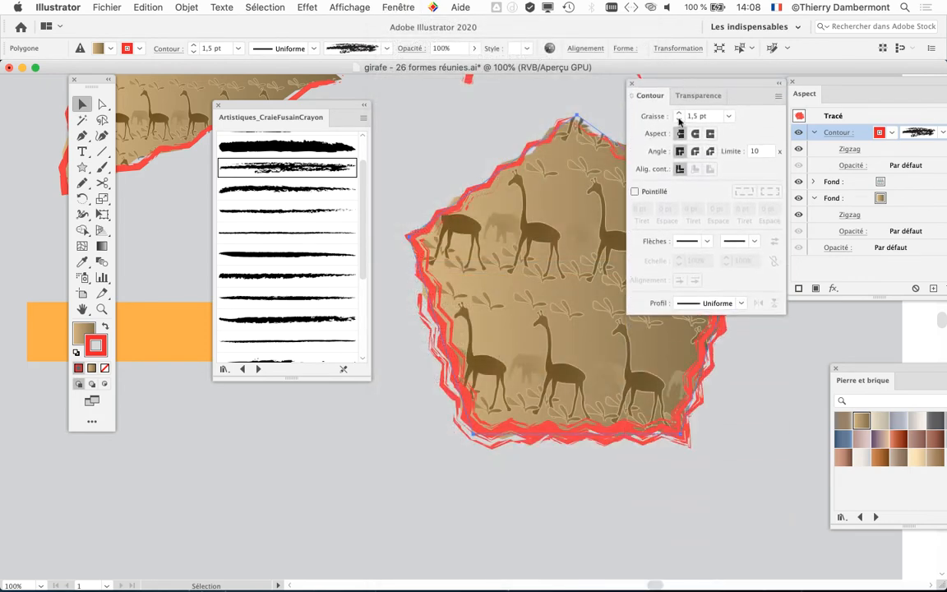
{"action": "left_click", "coordinate": [679, 120]}
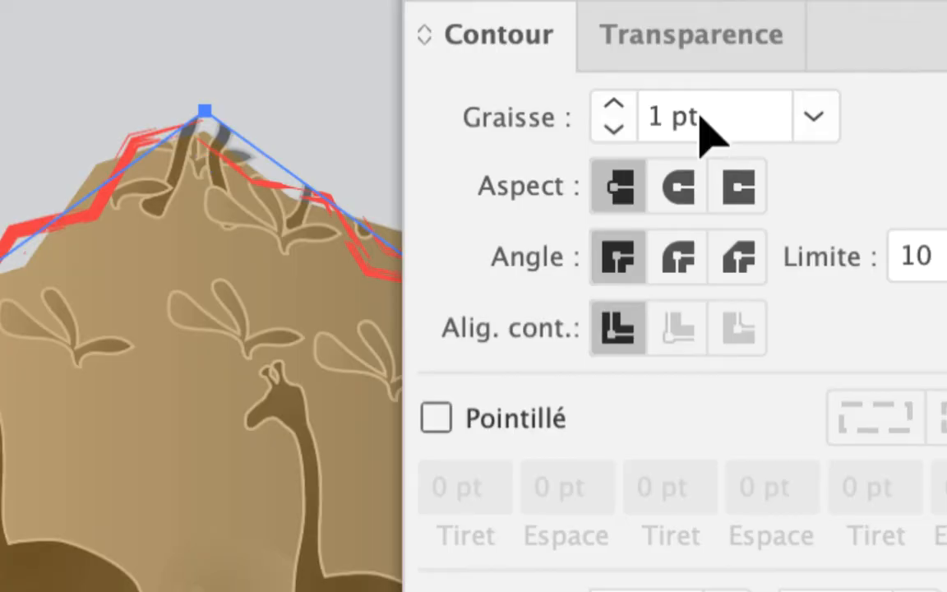
{"action": "left_click_drag", "start_coordinate": [699, 116], "coordinate": [669, 116]}
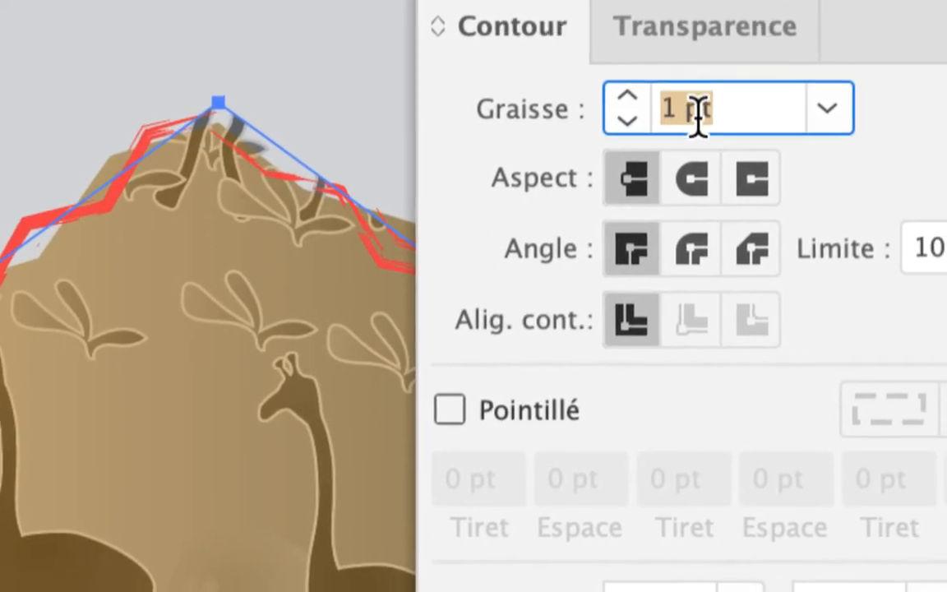
{"action": "type", "text": "0,5"}
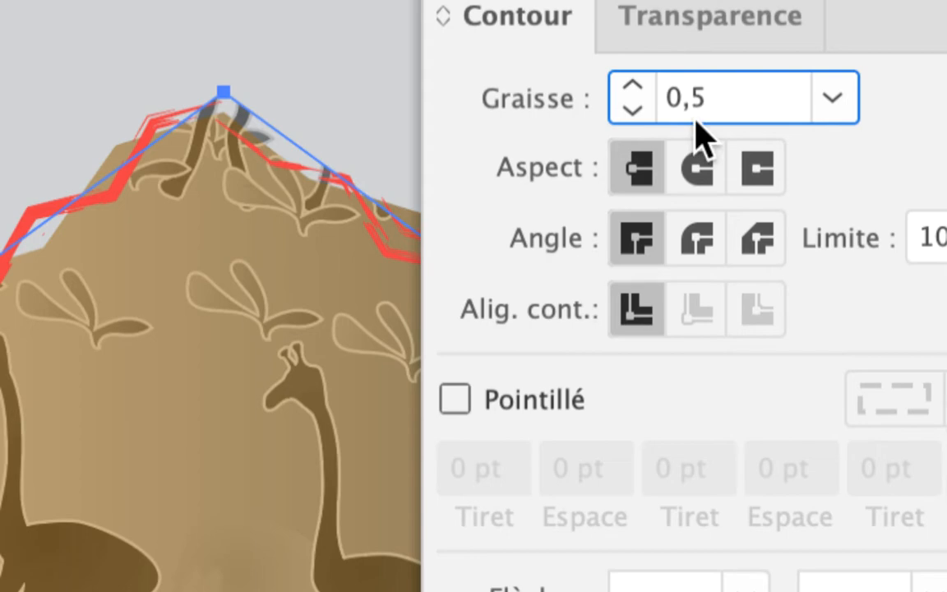
{"action": "key", "text": "Tab"}
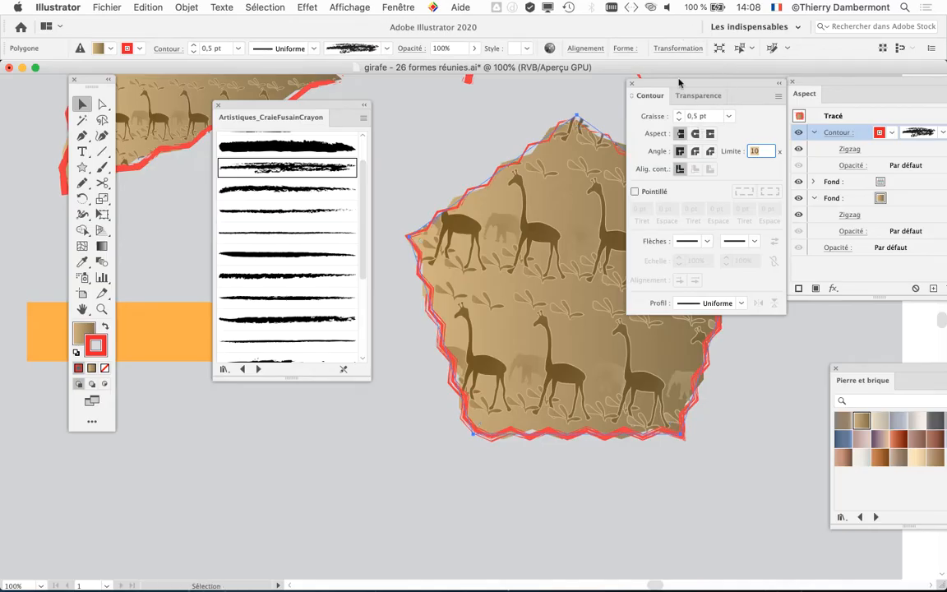
Load the Artistiques_Effilage library and try Effilage 6, the wavy-line brush and the wavy tapered brush on the pentagon's contour
{"action": "mouse_move", "coordinate": [679, 83]}
{"action": "left_mouse_down"}
{"action": "mouse_move", "coordinate": [653, 93]}
{"action": "mouse_move", "coordinate": [298, 416]}
{"action": "left_mouse_up"}
{"action": "left_click", "coordinate": [259, 370]}
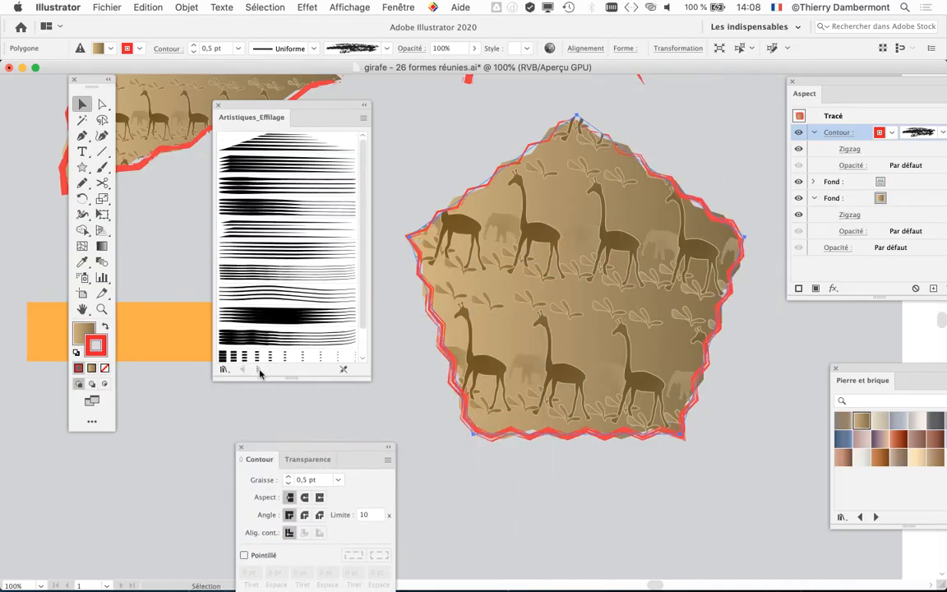
{"action": "left_click", "coordinate": [298, 251]}
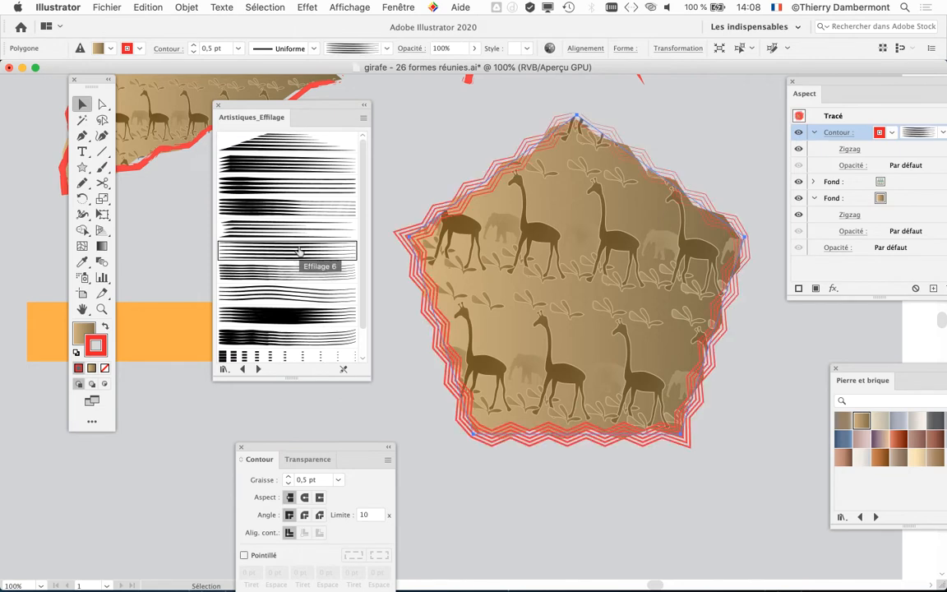
{"action": "left_click", "coordinate": [294, 296]}
{"action": "left_click", "coordinate": [287, 337]}
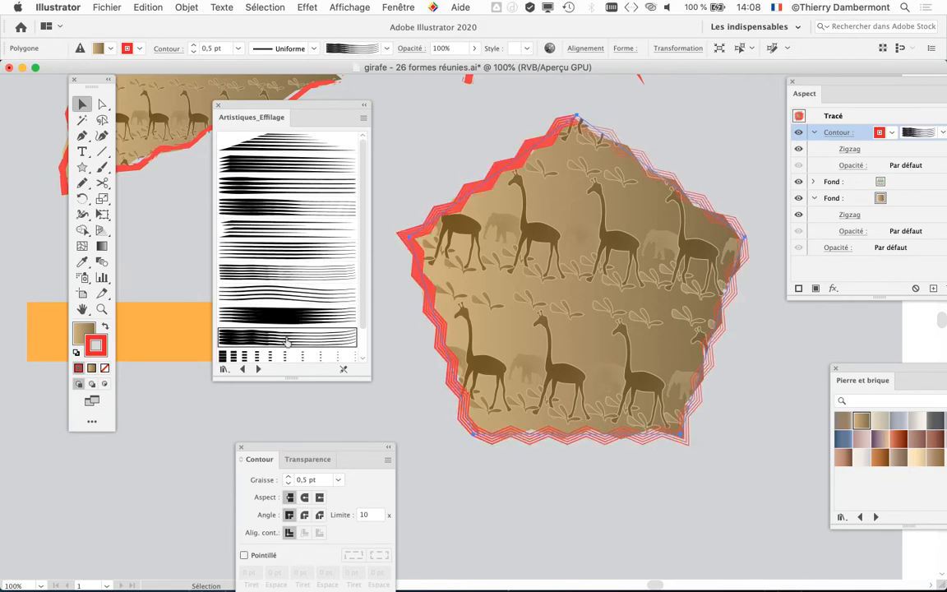
Load the Artistiques_Encre library and apply its dark multi-strand ink stroke brush to the pentagon's contour
{"action": "left_click", "coordinate": [257, 370]}
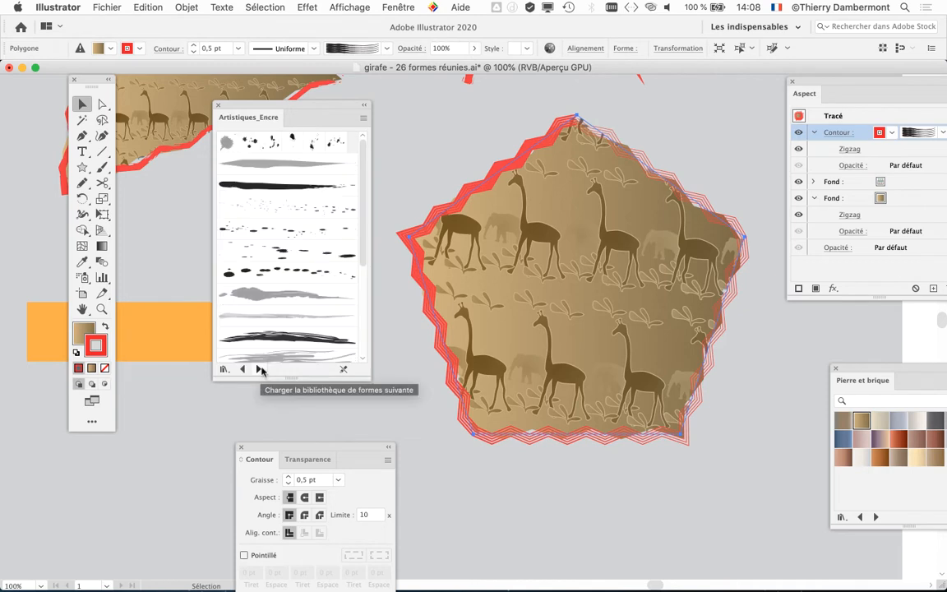
{"action": "left_click", "coordinate": [280, 337]}
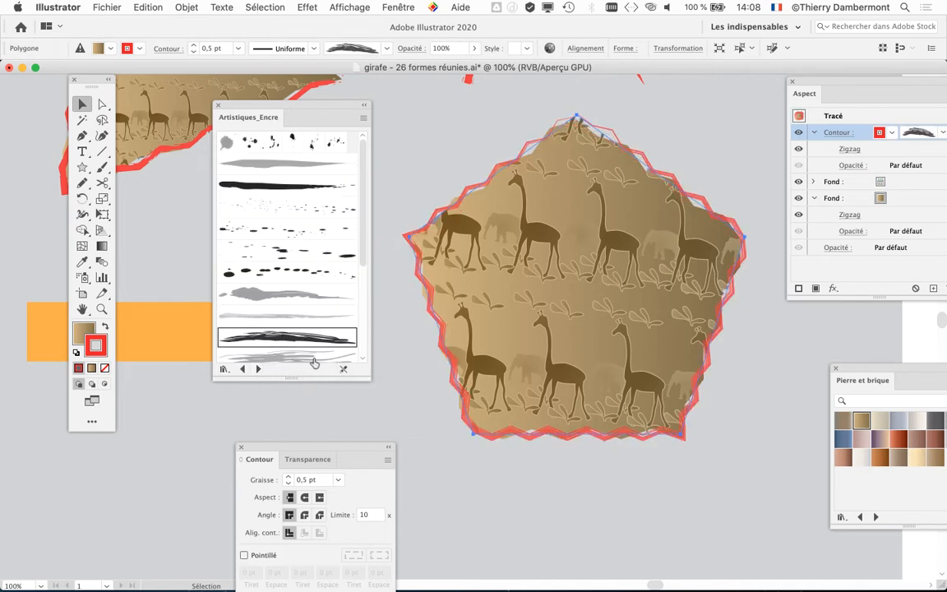
Try the light grey multi-strand ink brush and the dark tapered ink stroke on the pentagon's contour
{"action": "scroll", "coordinate": [313, 345], "scroll_direction": "down", "scroll_amount": 3}
{"action": "left_click", "coordinate": [302, 298]}
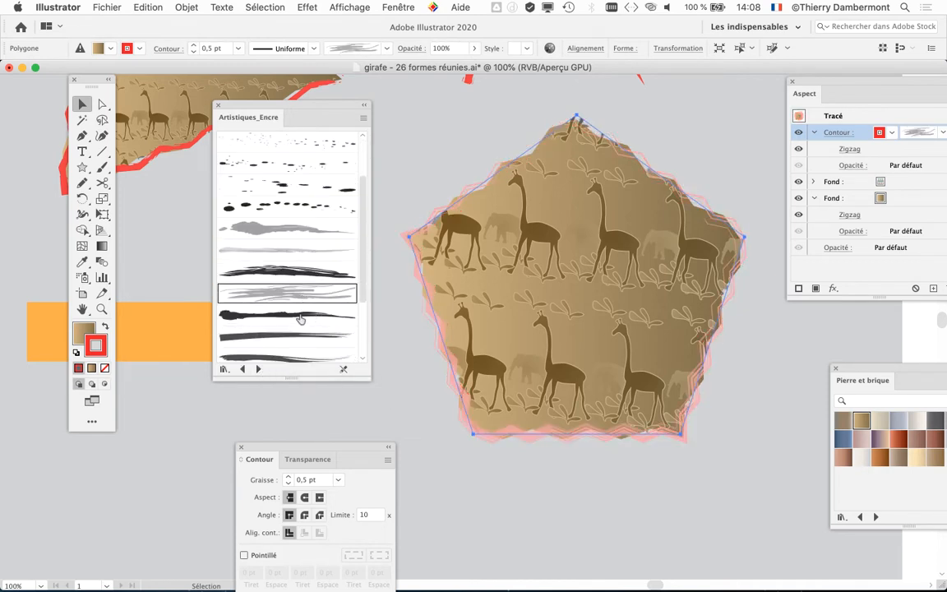
{"action": "left_click", "coordinate": [298, 357]}
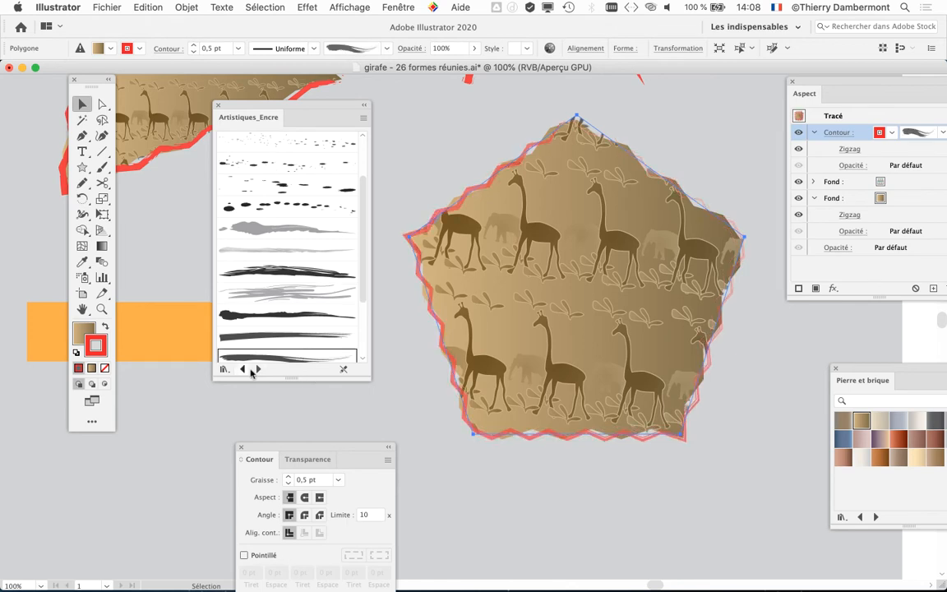
Load the Artistiques_Pinceau library and try several ragged dry brushes on the pentagon's contour, including Pinceau à sec 6 and the broken two-part stroke
{"action": "left_click", "coordinate": [257, 370]}
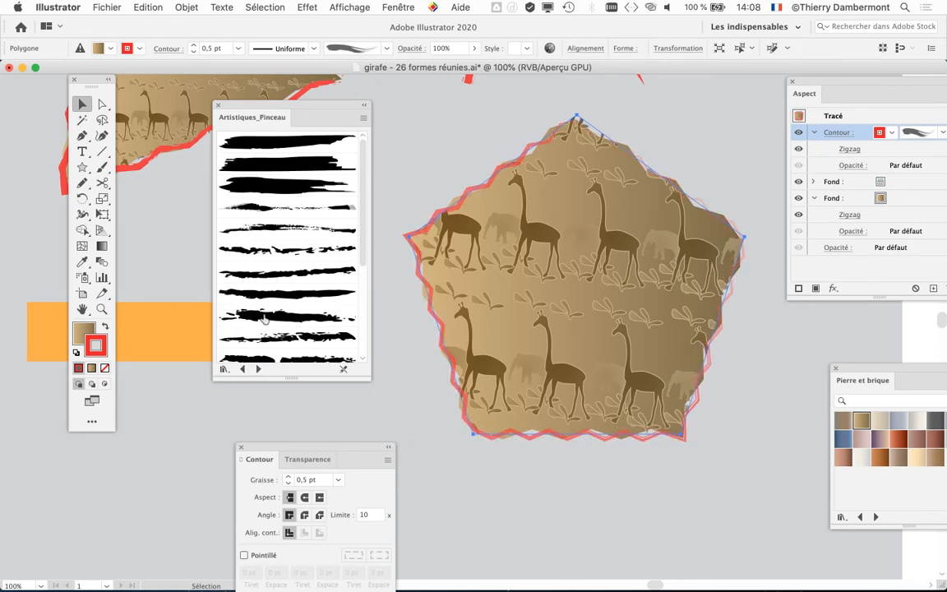
{"action": "left_click", "coordinate": [280, 229]}
{"action": "left_click", "coordinate": [282, 251]}
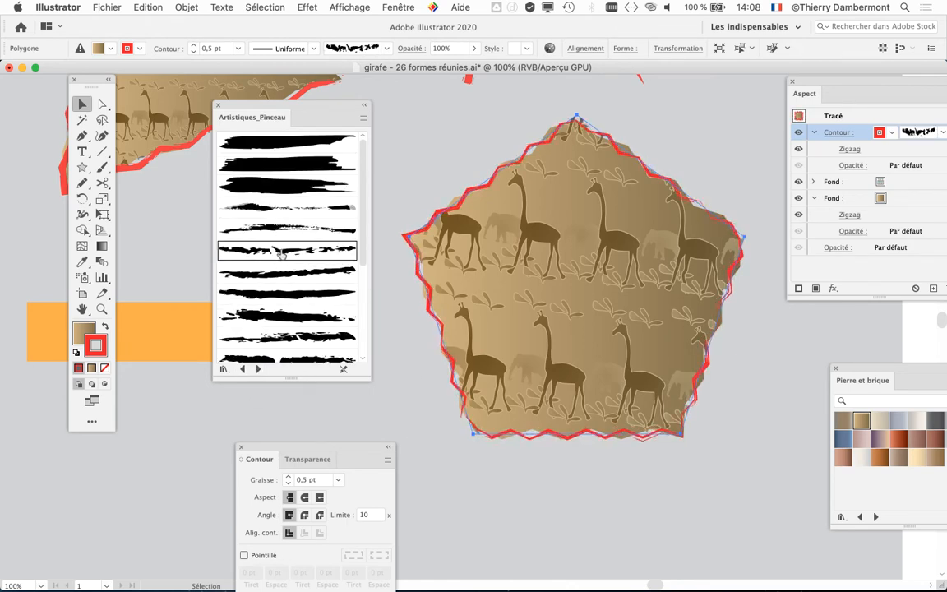
{"action": "left_click", "coordinate": [300, 318]}
{"action": "left_click", "coordinate": [305, 337]}
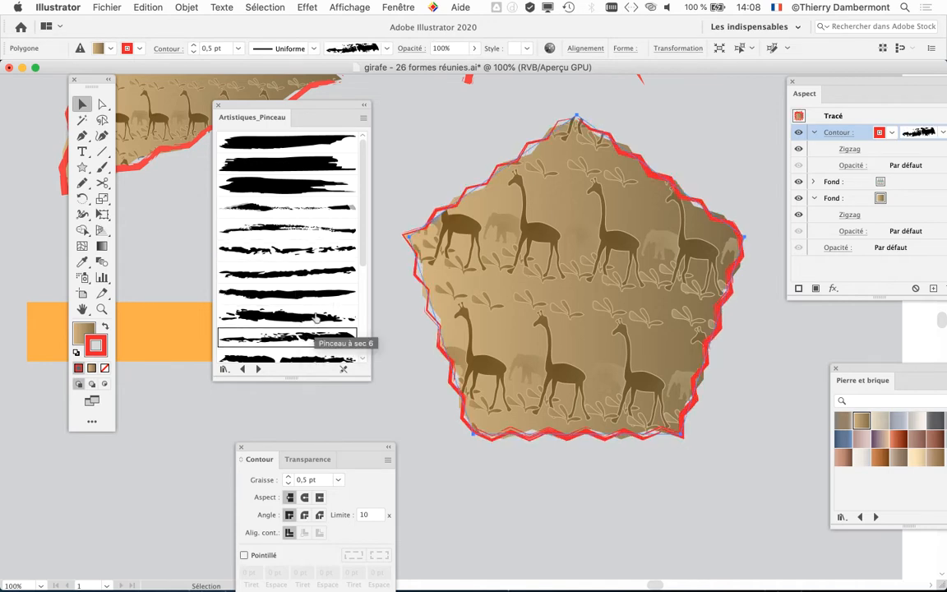
{"action": "scroll", "coordinate": [316, 312], "scroll_direction": "down", "scroll_amount": 1}
{"action": "scroll", "coordinate": [315, 311], "scroll_direction": "down", "scroll_amount": 1}
{"action": "left_click", "coordinate": [309, 324]}
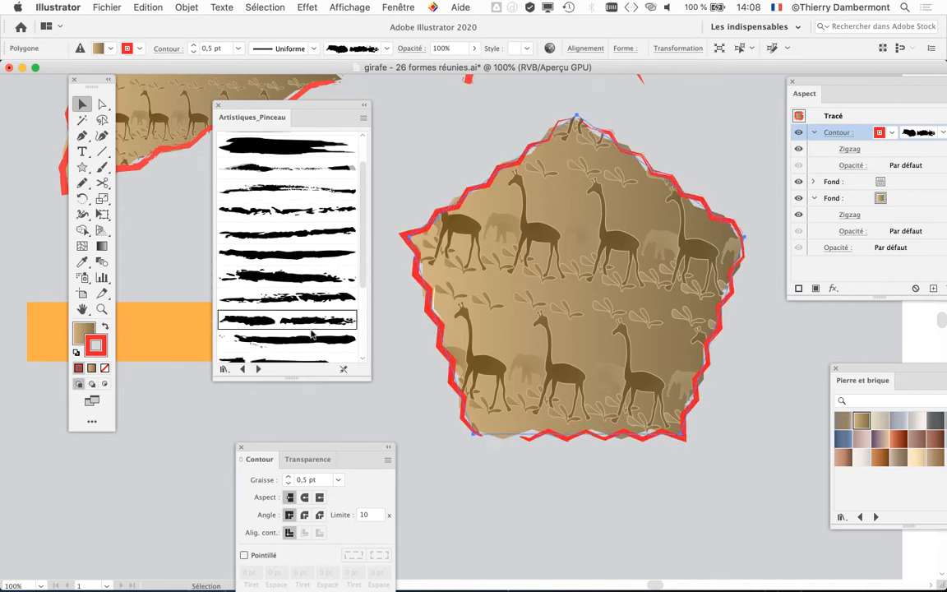
Try the thicker paintbrush strokes on the pentagon's contour, including Pinceau - Large, ending on the rough slanted stroke below it
{"action": "scroll", "coordinate": [310, 331], "scroll_direction": "down", "scroll_amount": 2}
{"action": "left_click", "coordinate": [295, 329]}
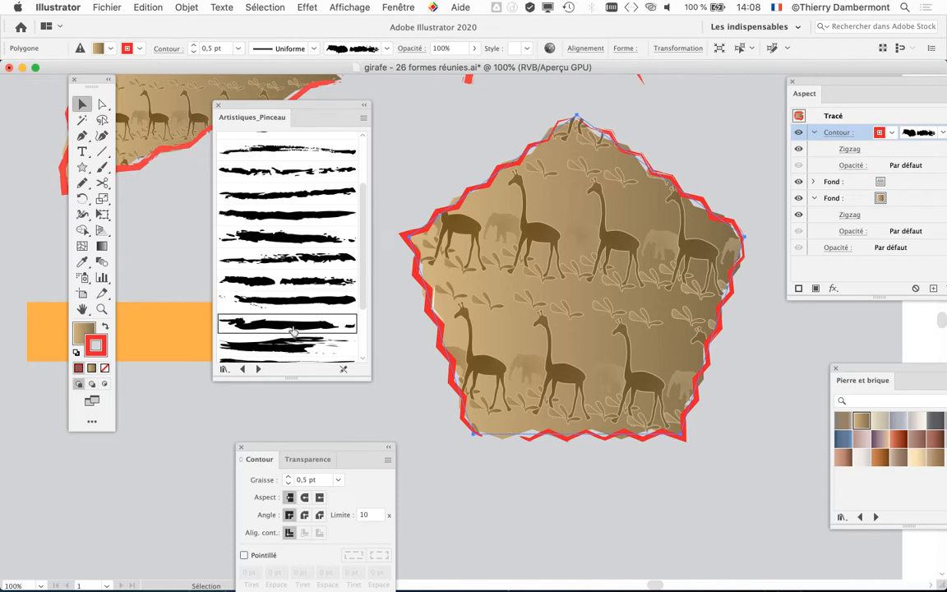
{"action": "scroll", "coordinate": [267, 333], "scroll_direction": "down", "scroll_amount": 3}
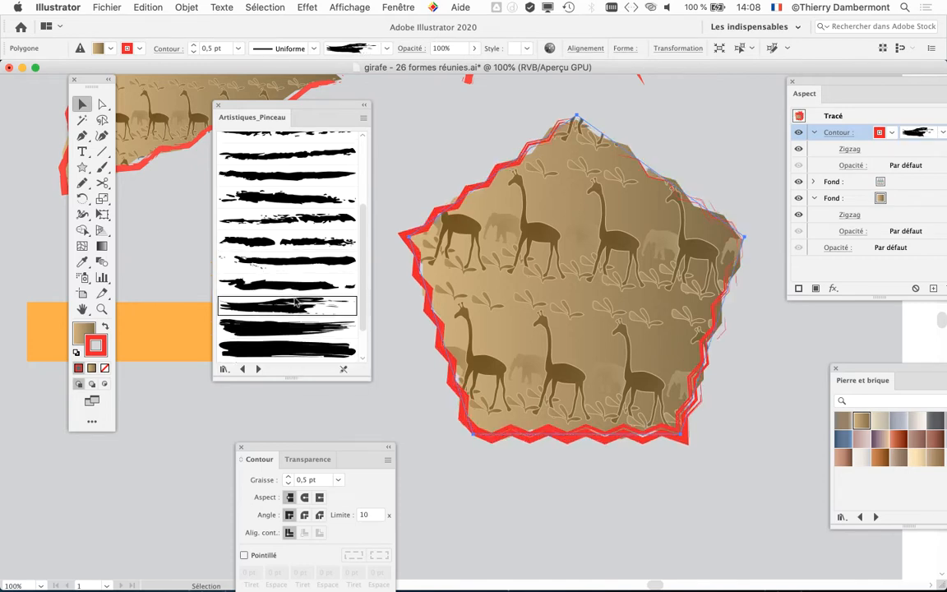
{"action": "left_click", "coordinate": [293, 292]}
{"action": "left_click", "coordinate": [295, 307]}
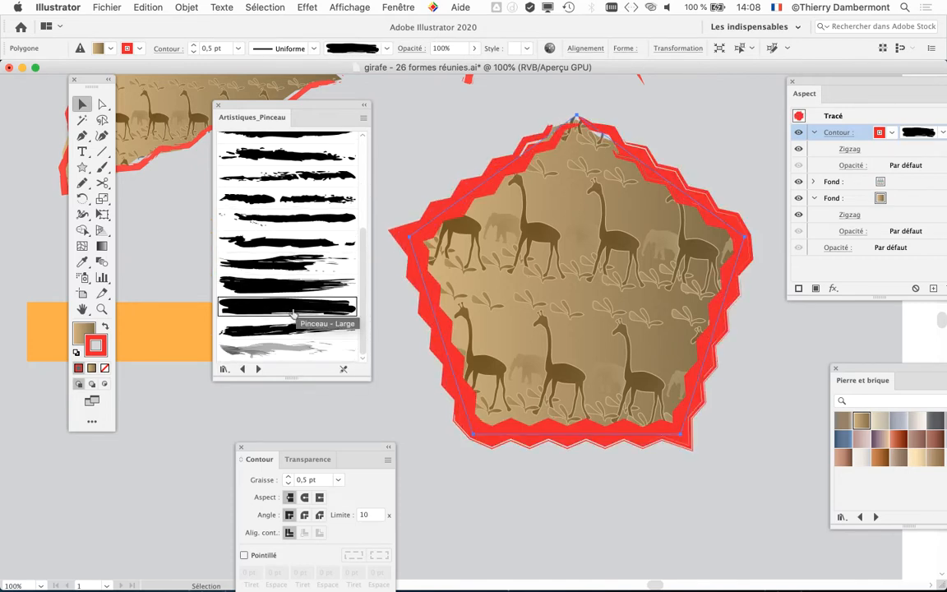
{"action": "left_click", "coordinate": [293, 327]}
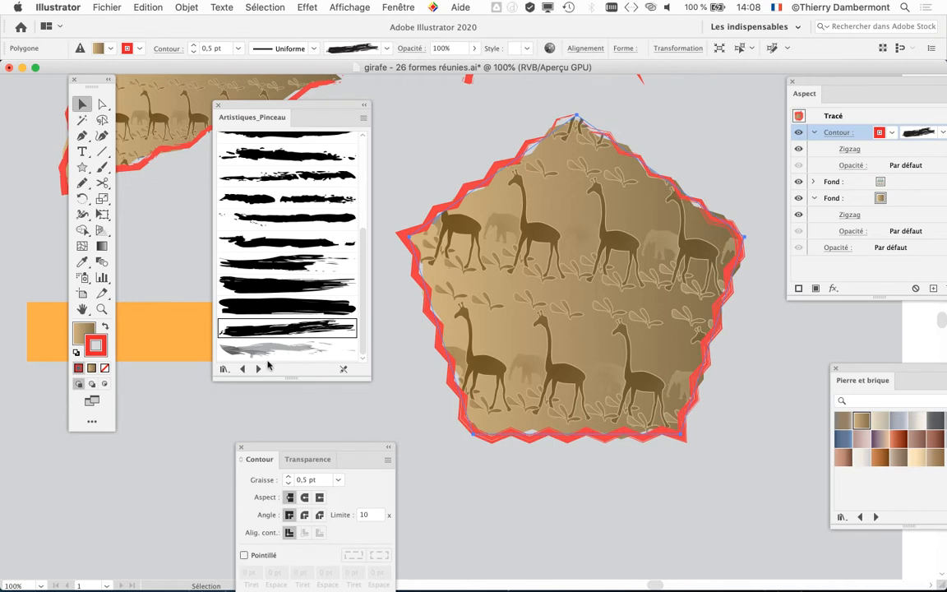
Return to the Artistiques_Effilage library and apply its straight multi-line tapered brush with dense dark start to the pentagon's contour
{"action": "left_click", "coordinate": [258, 369]}
{"action": "left_click", "coordinate": [243, 369]}
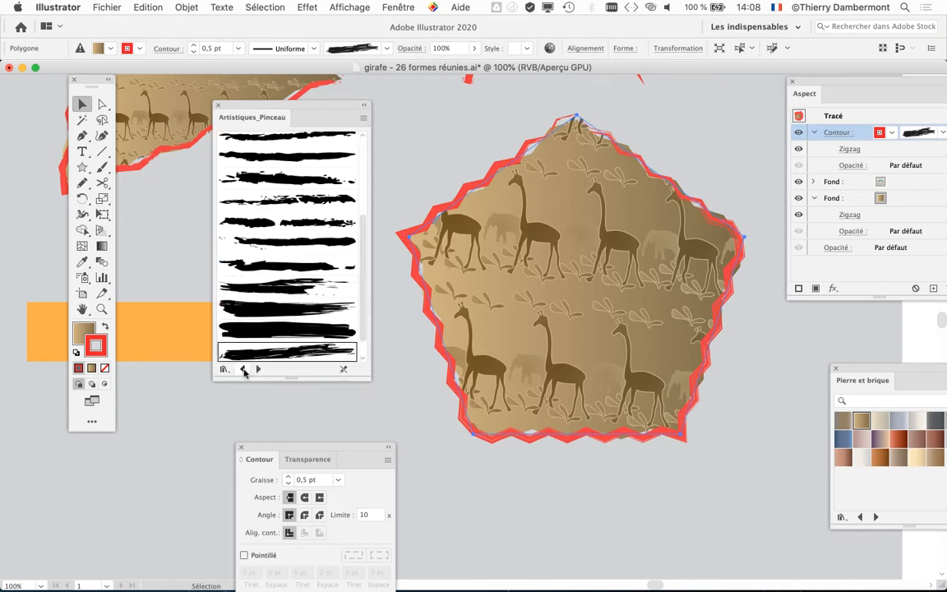
{"action": "left_click", "coordinate": [243, 369]}
{"action": "left_click", "coordinate": [242, 369]}
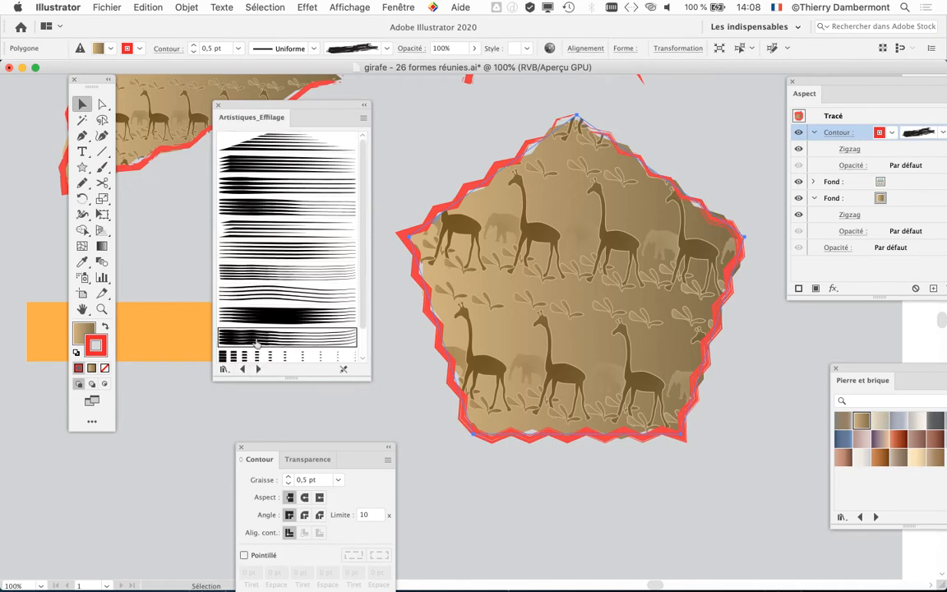
{"action": "left_click", "coordinate": [269, 212]}
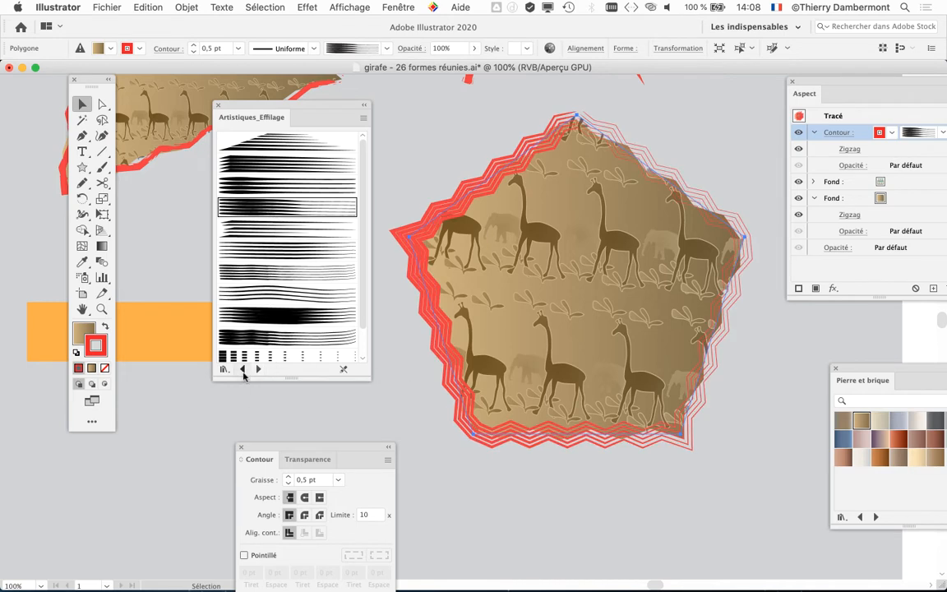
Load the Artistiques_CraieFusainCrayon library, glance at Artistiques_Calligraphiques, and try a tapered charcoal brush and the scratchy charcoal brush on the contour
{"action": "left_click", "coordinate": [244, 371]}
{"action": "left_click", "coordinate": [261, 232]}
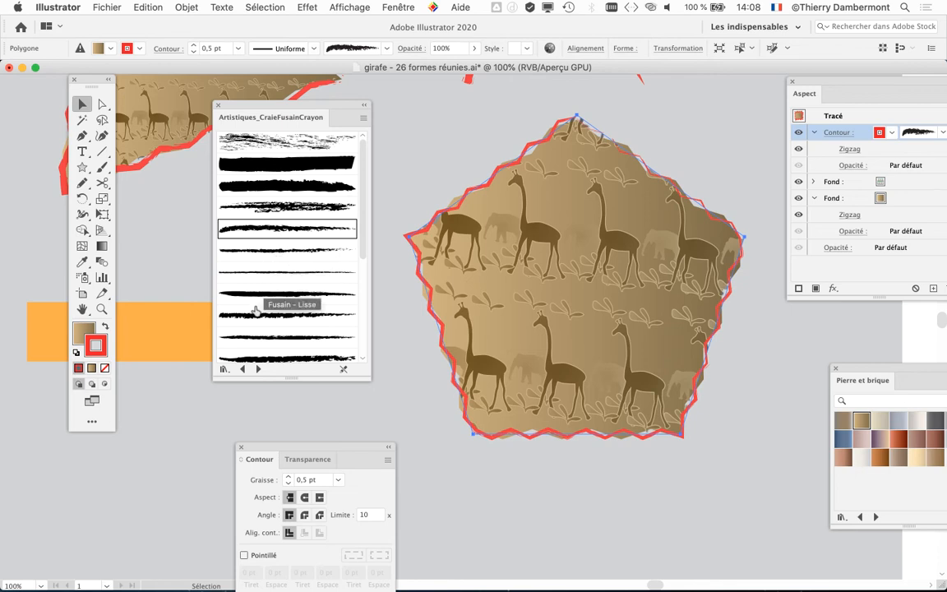
{"action": "left_click", "coordinate": [243, 370]}
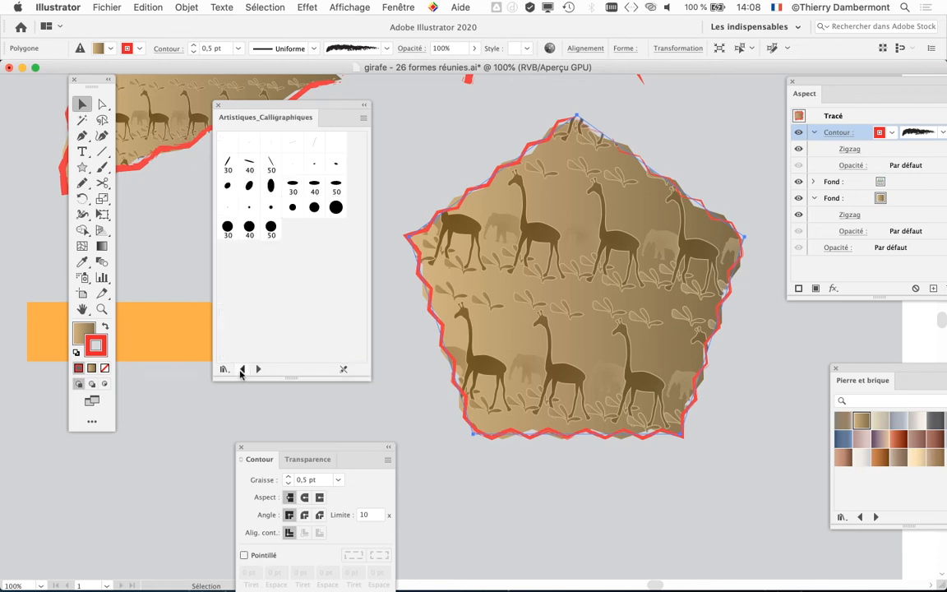
{"action": "left_click", "coordinate": [242, 370]}
{"action": "left_click", "coordinate": [255, 370]}
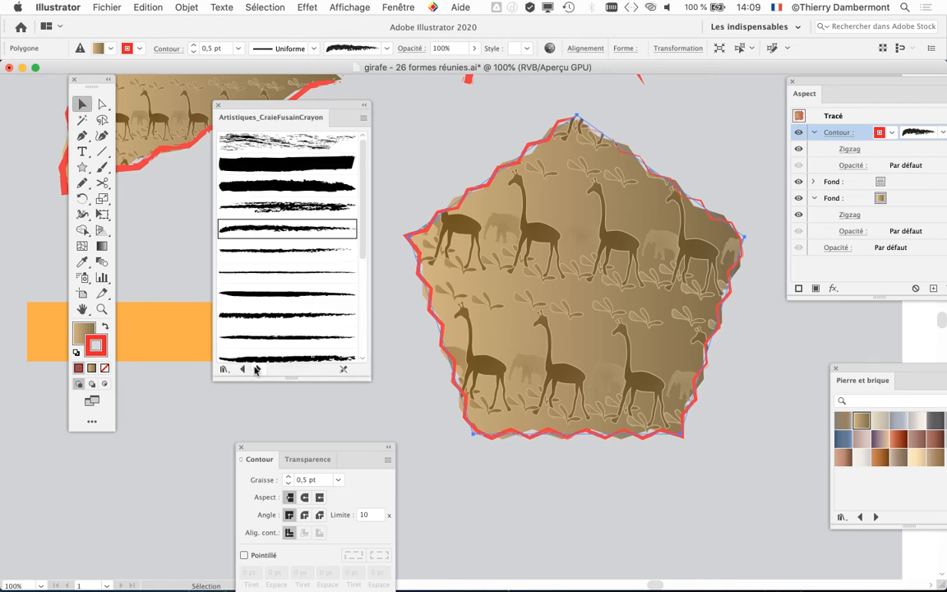
{"action": "left_click", "coordinate": [268, 205]}
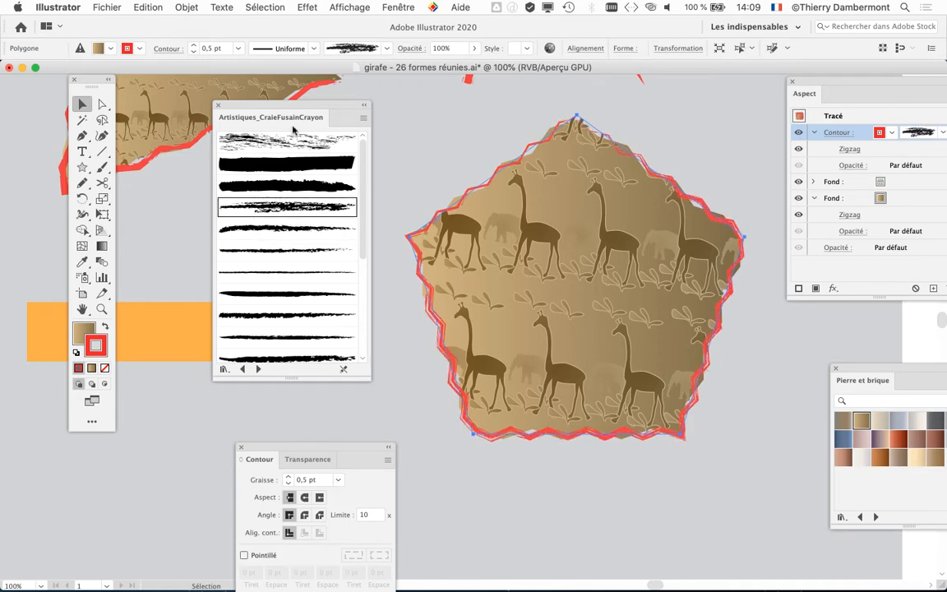
Try a thick charcoal brush on the pentagon's contour, then apply the Fusain – Brut brush
{"action": "left_click_drag", "start_coordinate": [298, 107], "coordinate": [275, 101]}
{"action": "scroll", "coordinate": [280, 267], "scroll_direction": "down", "scroll_amount": 1}
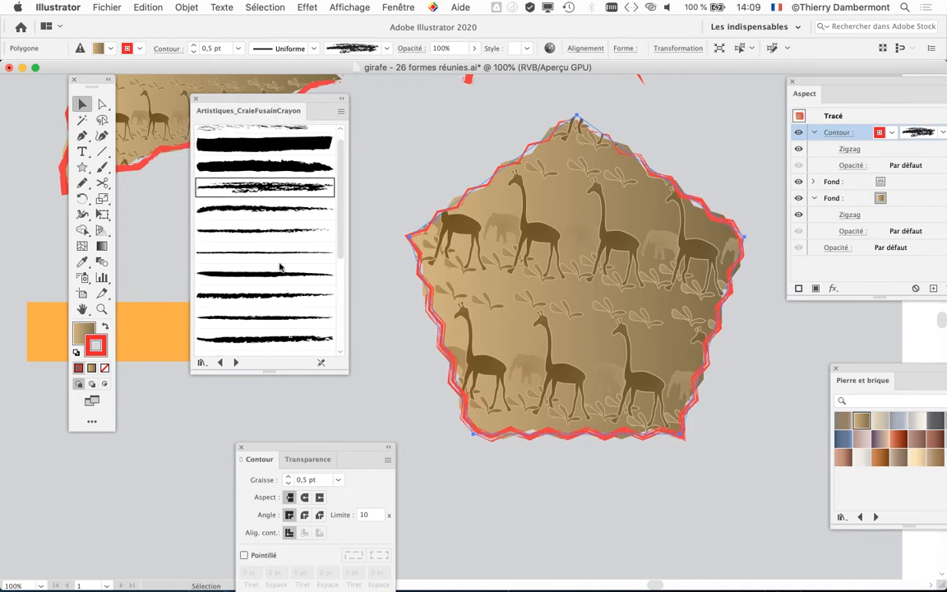
{"action": "left_click", "coordinate": [279, 335]}
{"action": "scroll", "coordinate": [284, 339], "scroll_direction": "down", "scroll_amount": 3}
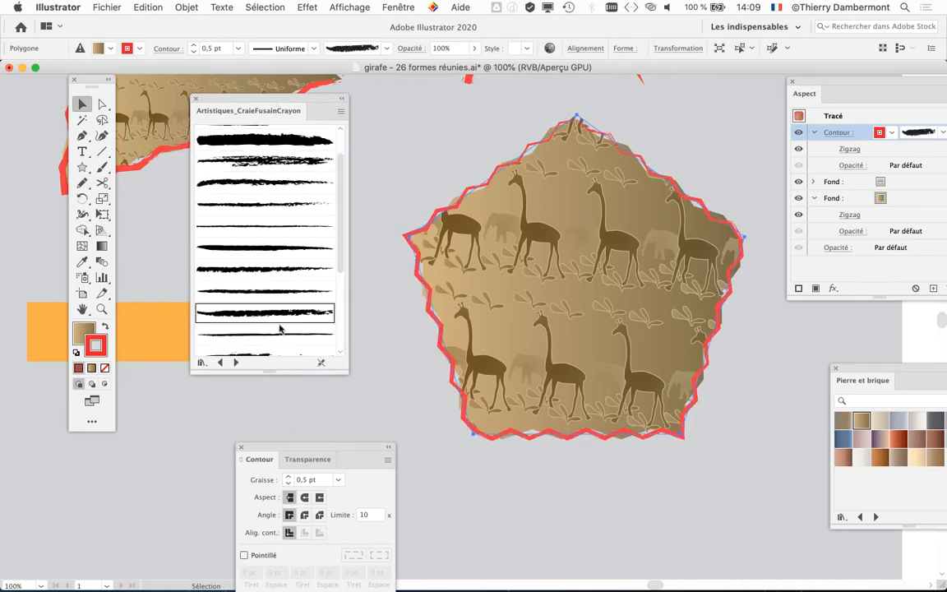
{"action": "left_click", "coordinate": [279, 324]}
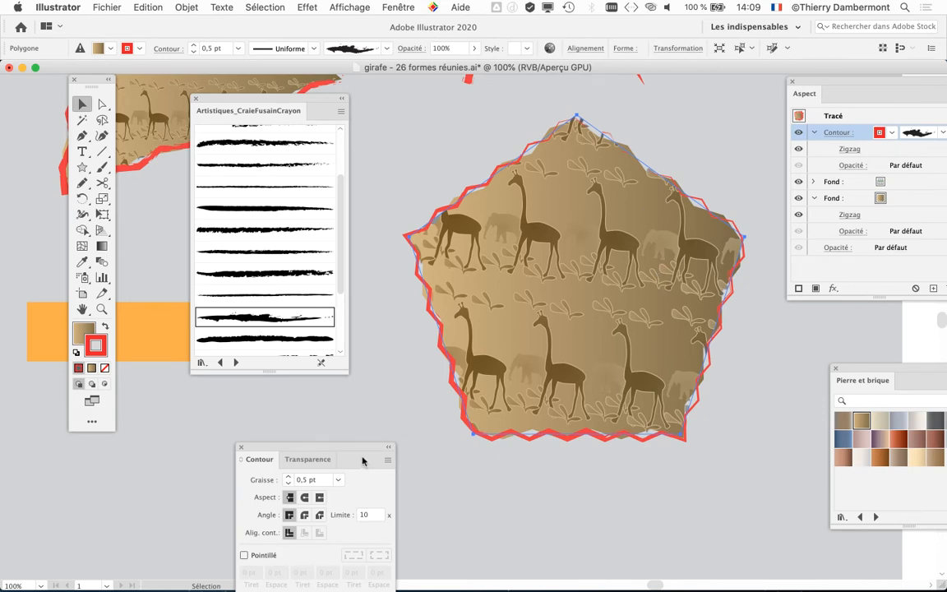
Move the Contour panel closer to the artwork and set the pentagon's stroke weight to 1 pt
{"action": "left_click_drag", "start_coordinate": [356, 449], "coordinate": [343, 422]}
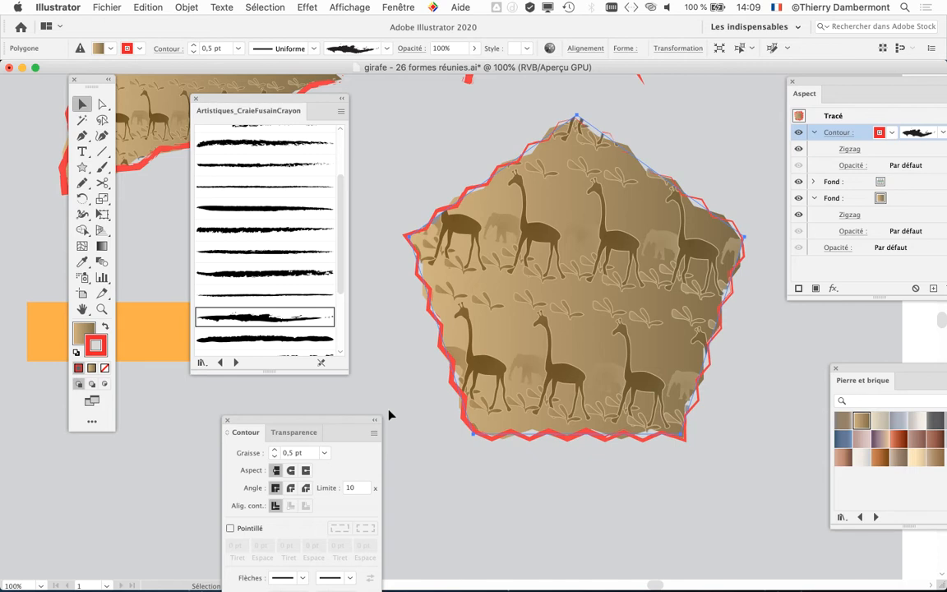
{"action": "left_click", "coordinate": [273, 450]}
{"action": "left_click", "coordinate": [274, 450]}
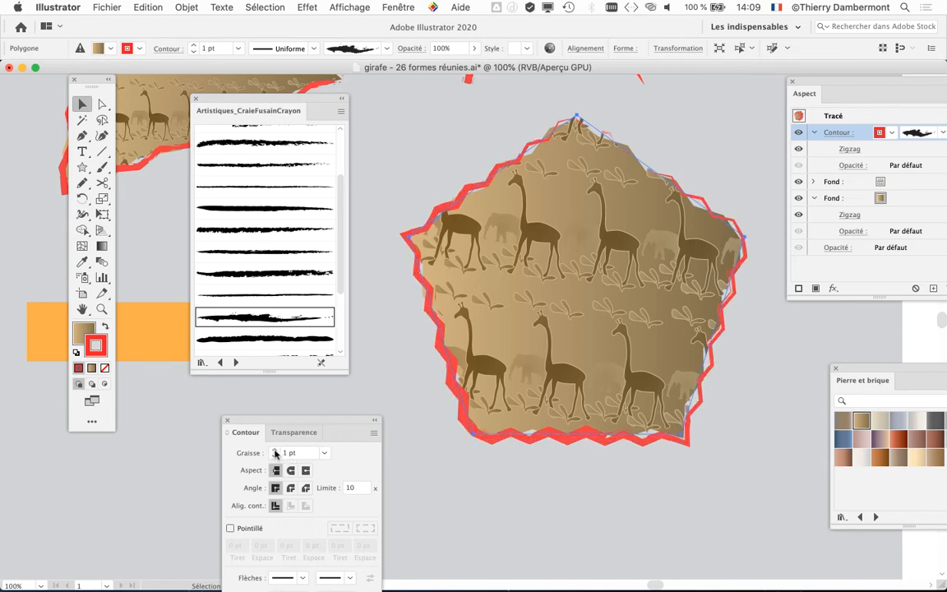
Move the brush library below the pentagon and place the Aspect panel beside the tools
{"action": "mouse_move", "coordinate": [306, 108]}
{"action": "left_mouse_down"}
{"action": "mouse_move", "coordinate": [386, 261]}
{"action": "mouse_move", "coordinate": [684, 488]}
{"action": "left_mouse_up"}
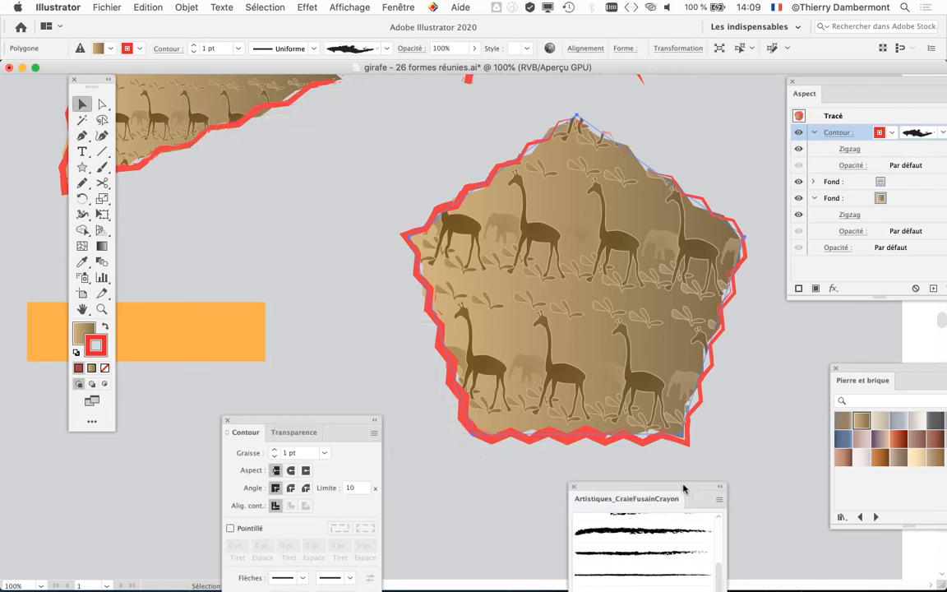
{"action": "left_click", "coordinate": [403, 7]}
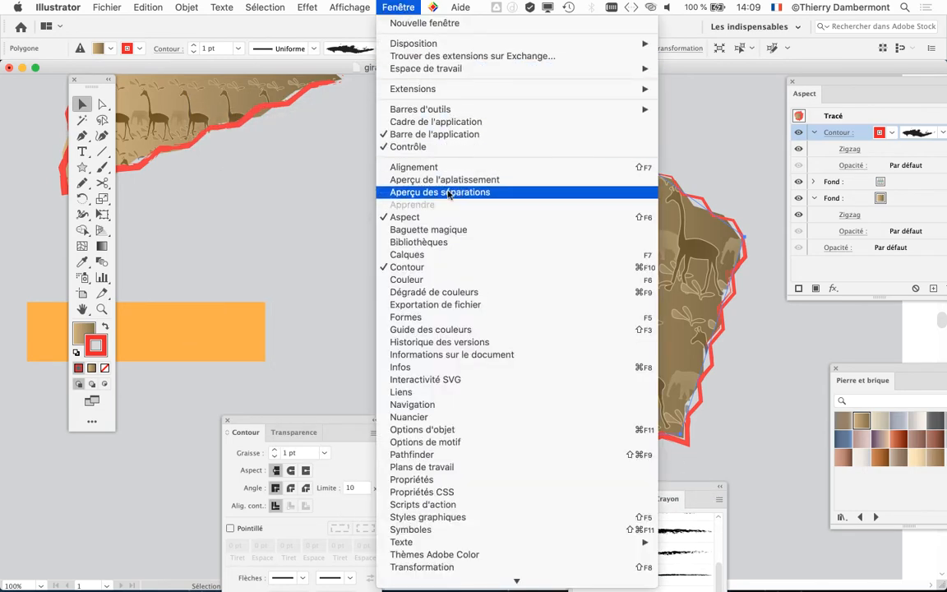
{"action": "left_click", "coordinate": [832, 88]}
{"action": "left_click_drag", "start_coordinate": [832, 88], "coordinate": [226, 106]}
Set the contour's Zigzag effect to 7 inflexions per segment
{"action": "left_click", "coordinate": [241, 166]}
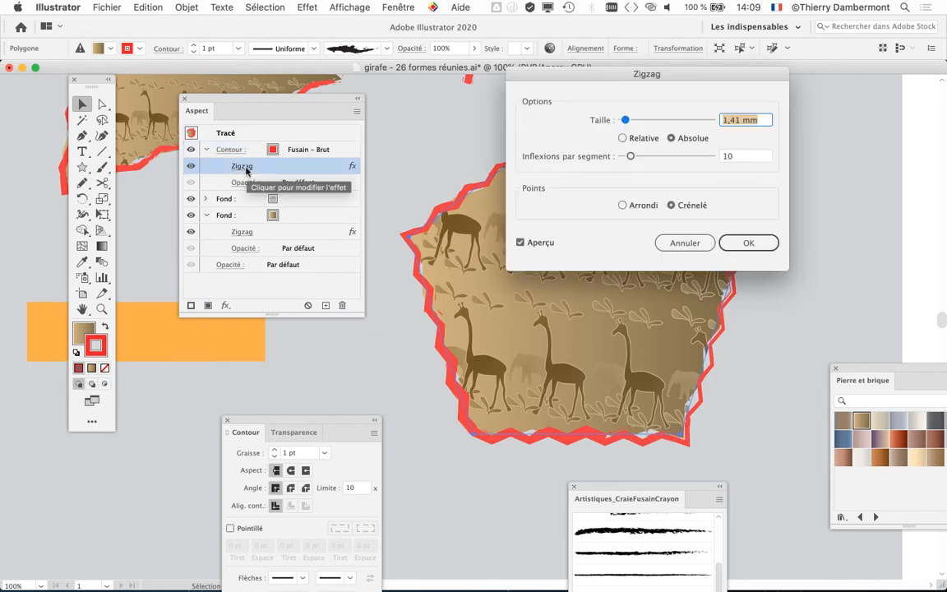
{"action": "left_click_drag", "start_coordinate": [621, 76], "coordinate": [769, 75]}
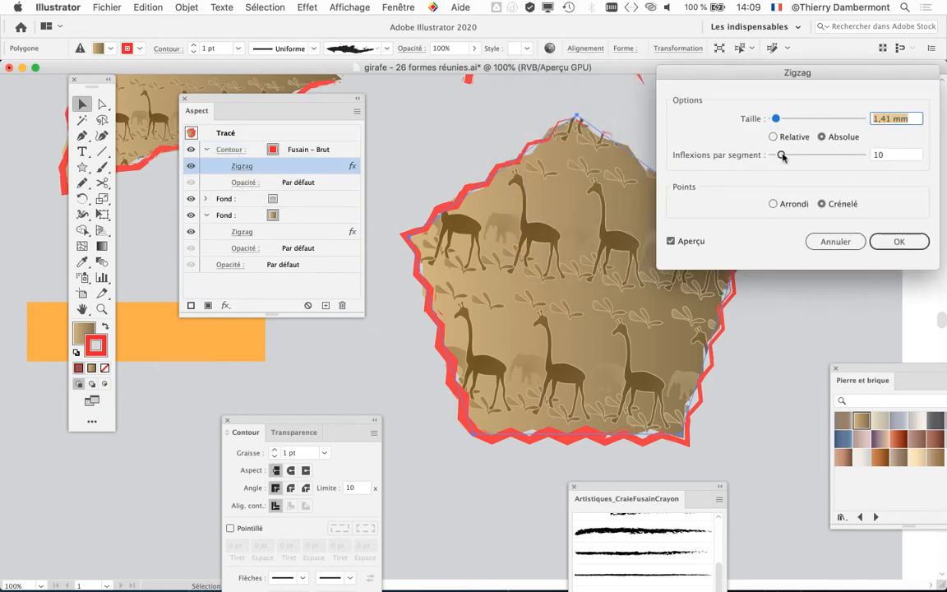
{"action": "left_click_drag", "start_coordinate": [782, 155], "coordinate": [779, 155]}
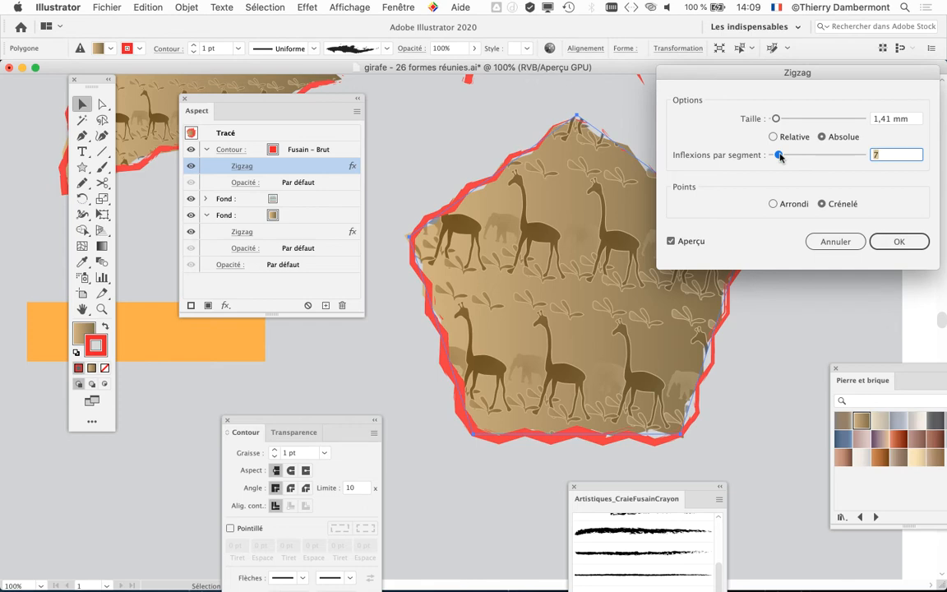
{"action": "left_click", "coordinate": [899, 238]}
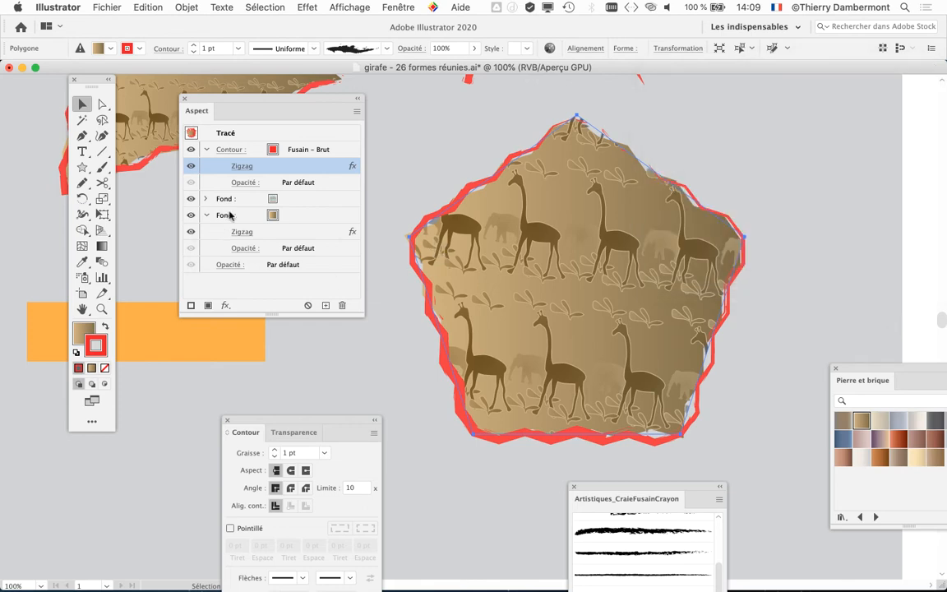
Set the gradient fill's Zigzag effect to 6 inflexions per segment and deselect the pentagon
{"action": "left_click", "coordinate": [242, 233]}
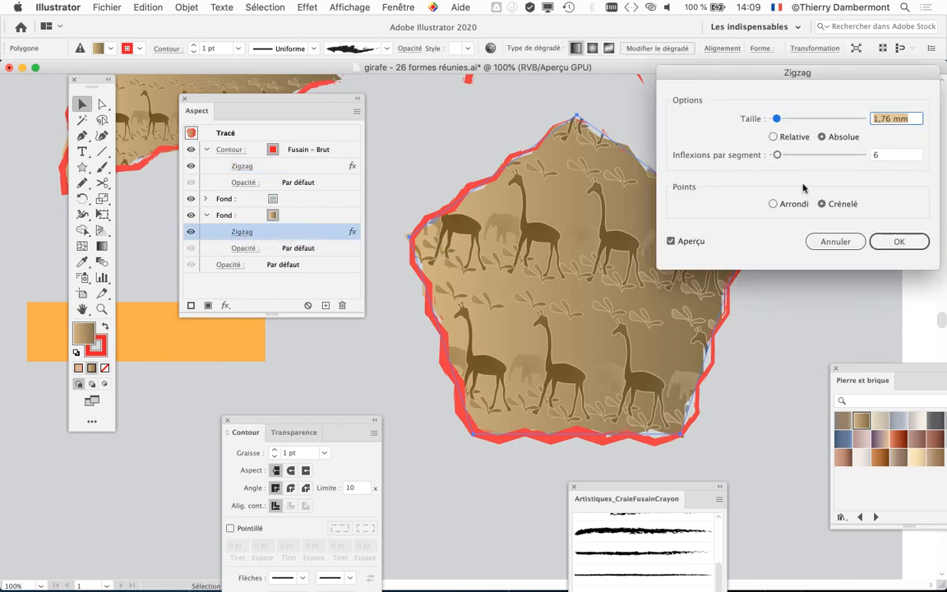
{"action": "left_click_drag", "start_coordinate": [779, 157], "coordinate": [778, 159]}
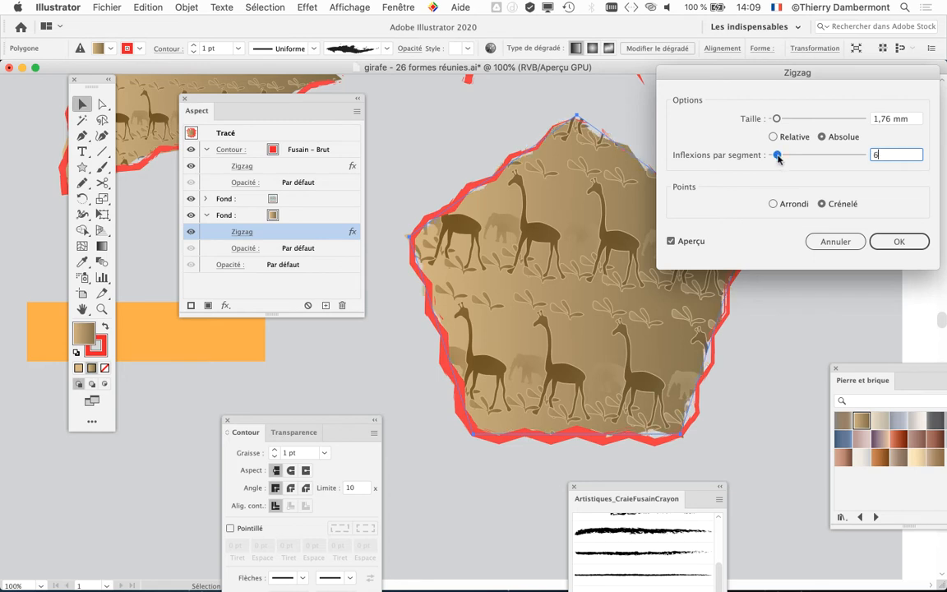
{"action": "left_click", "coordinate": [909, 242]}
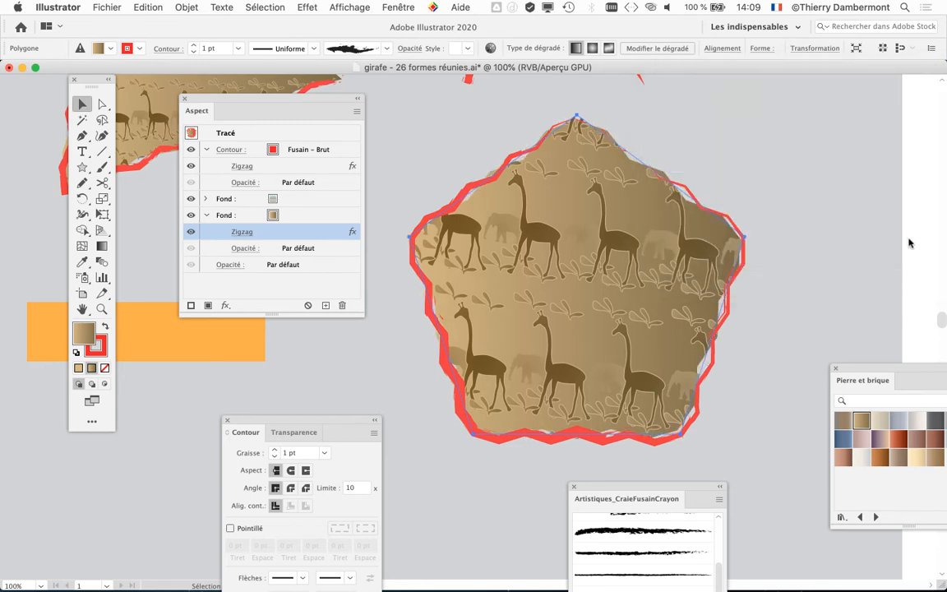
{"action": "left_click", "coordinate": [767, 336]}
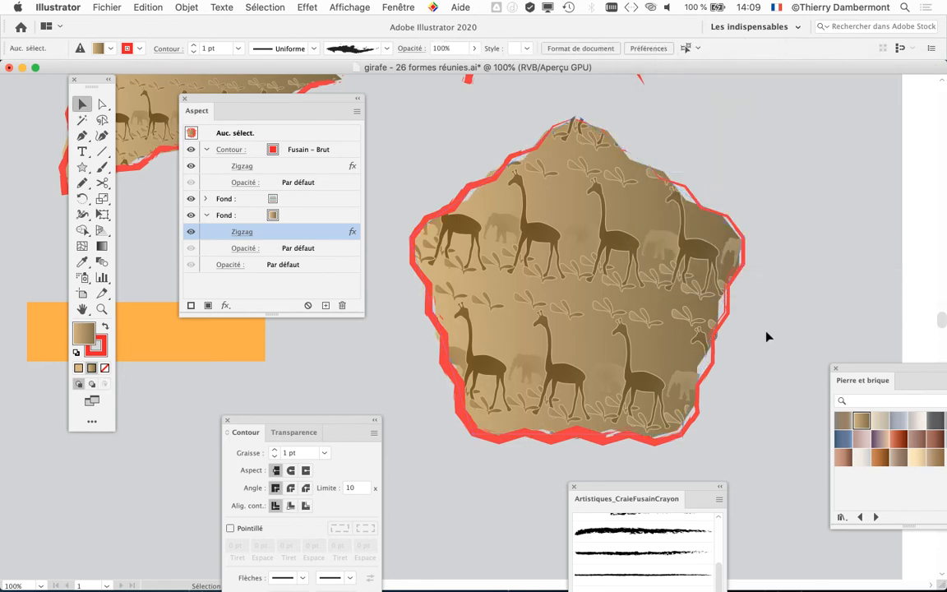
Reselect the pentagon, recolour its contour with the green swatch, and deselect it
{"action": "left_click", "coordinate": [462, 407]}
{"action": "left_click", "coordinate": [294, 152]}
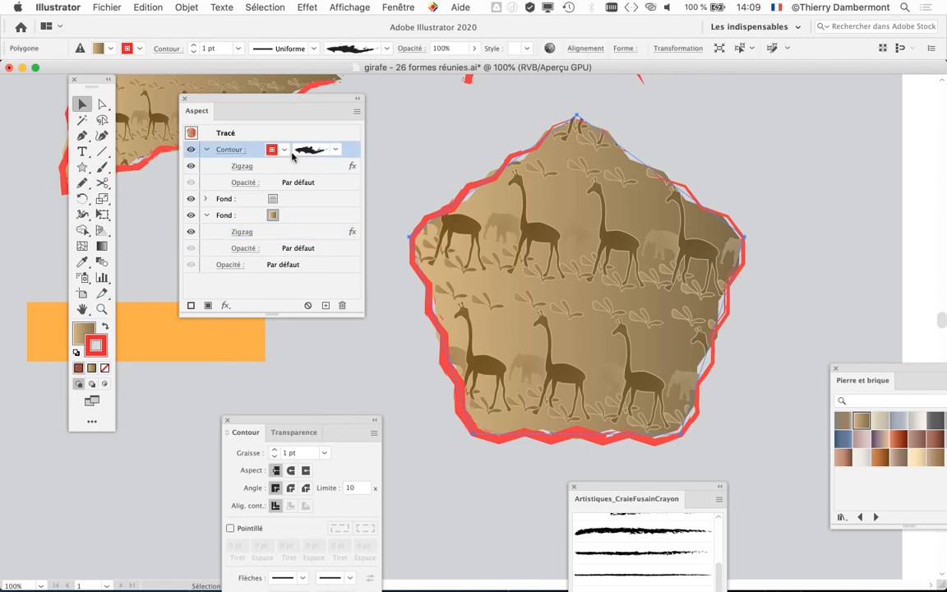
{"action": "left_click", "coordinate": [283, 150]}
{"action": "left_click", "coordinate": [191, 180]}
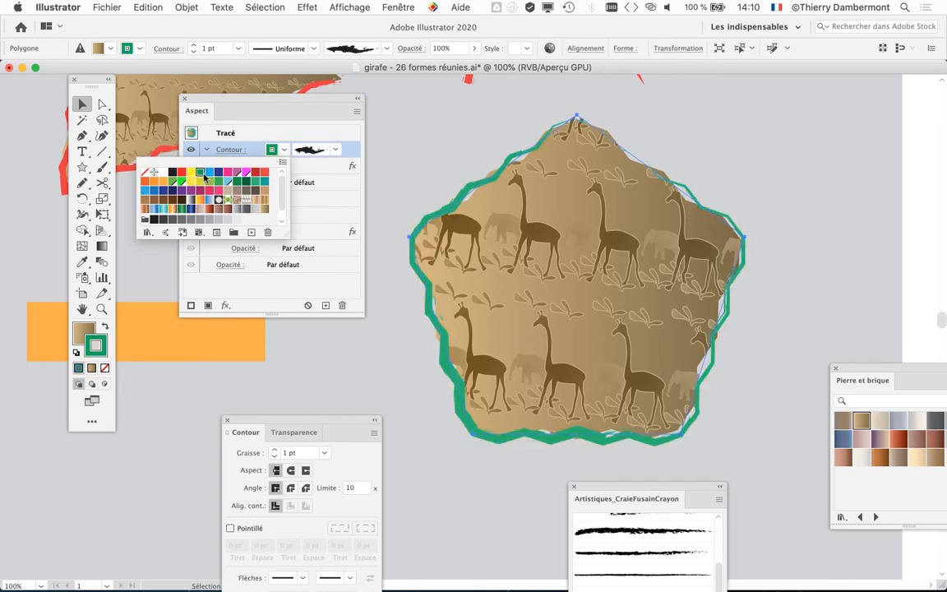
{"action": "left_click", "coordinate": [200, 173]}
{"action": "left_click", "coordinate": [696, 152]}
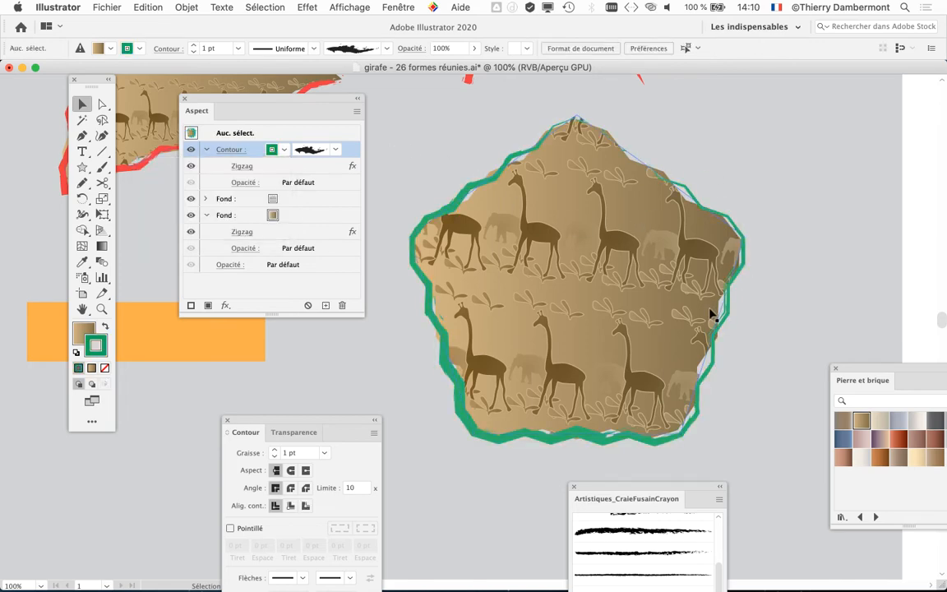
Select the pentagon, examine its underlying path by switching between outline and preview display, and deselect it
{"action": "scroll", "coordinate": [712, 313], "scroll_direction": "down", "scroll_amount": 2}
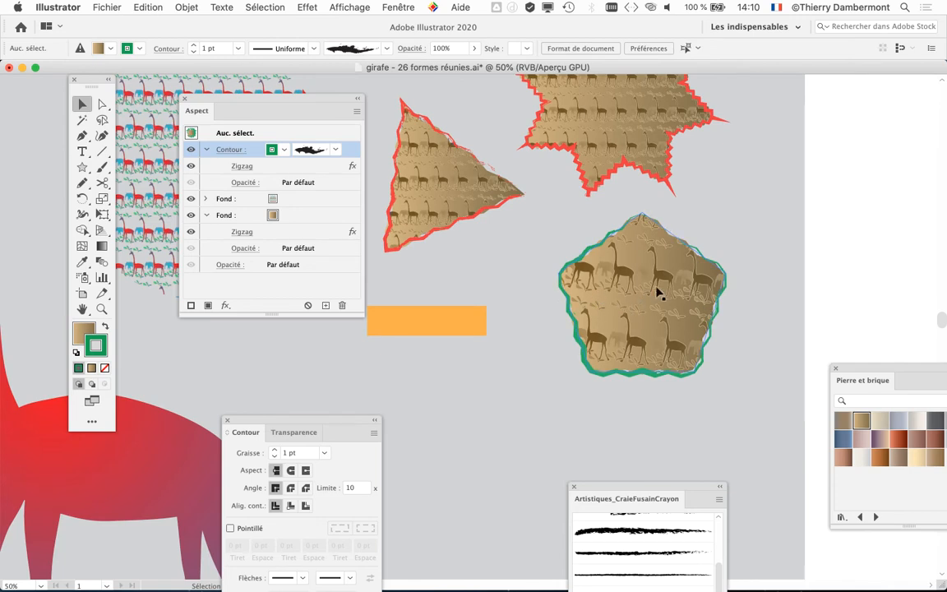
{"action": "scroll", "coordinate": [658, 294], "scroll_direction": "up", "scroll_amount": 2}
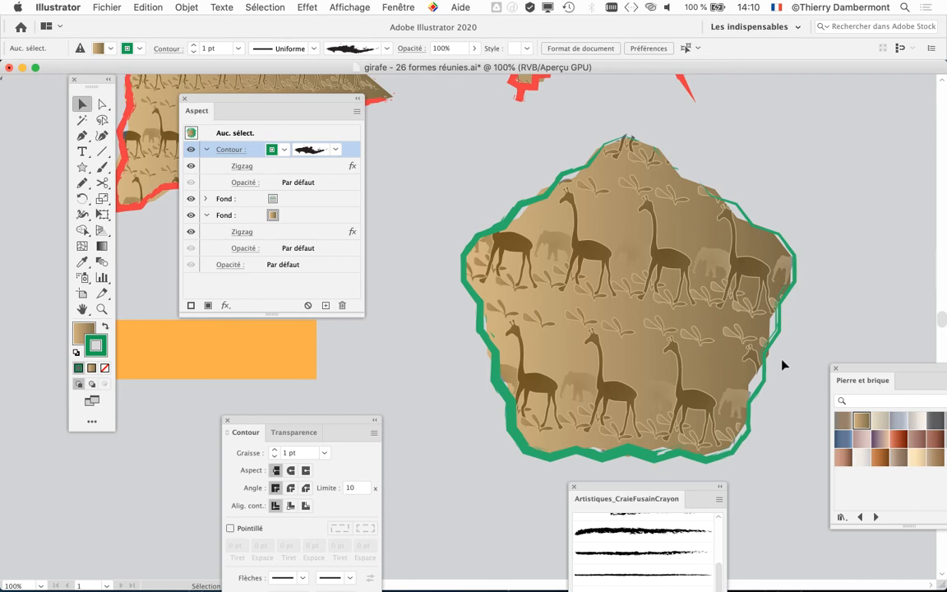
{"action": "scroll", "coordinate": [814, 364], "scroll_direction": "down", "scroll_amount": 2}
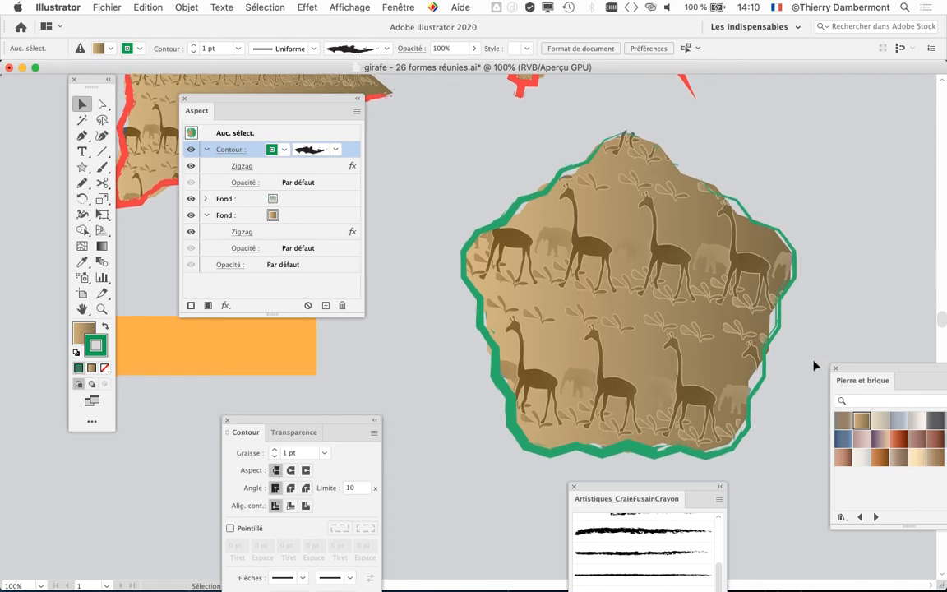
{"action": "left_click", "coordinate": [625, 339]}
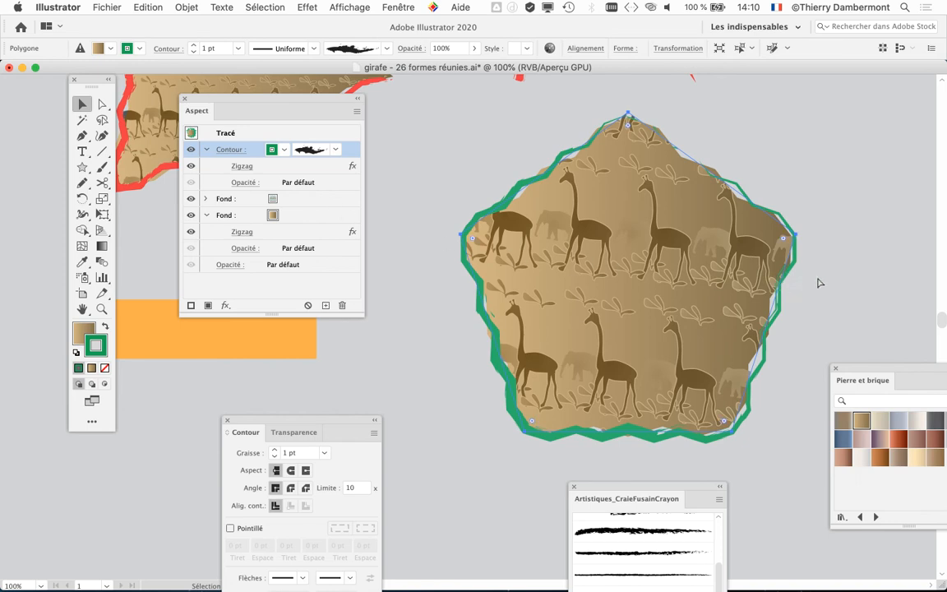
{"action": "key", "text": "super+y"}
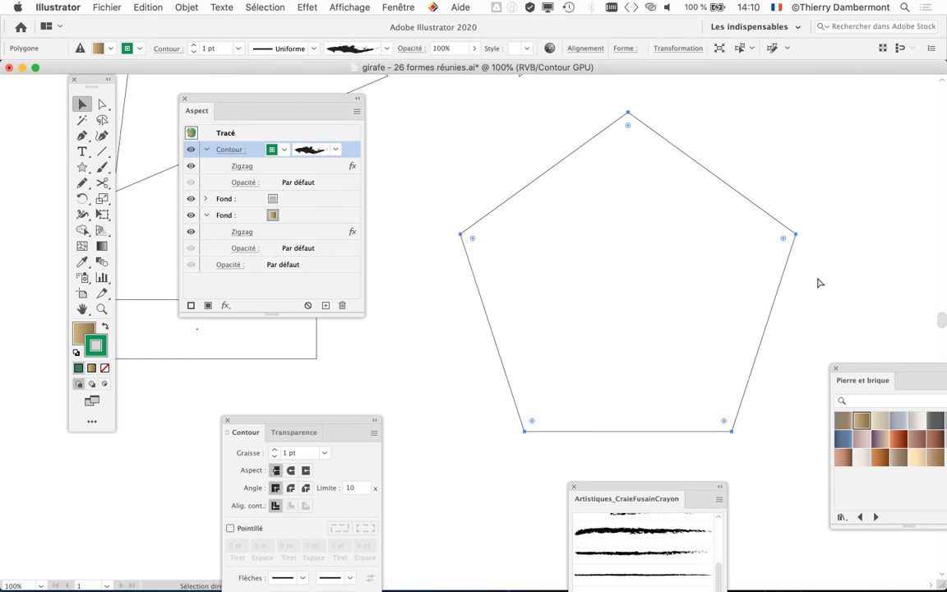
{"action": "key", "text": "super+y"}
{"action": "key", "text": "super+y"}
{"action": "key", "text": "super+y"}
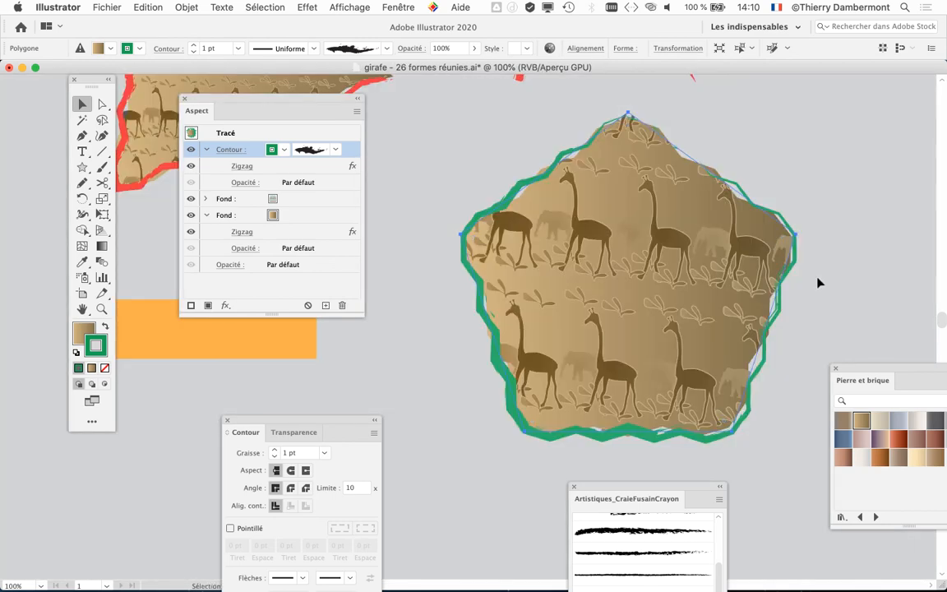
{"action": "left_click", "coordinate": [669, 308], "text": "super"}
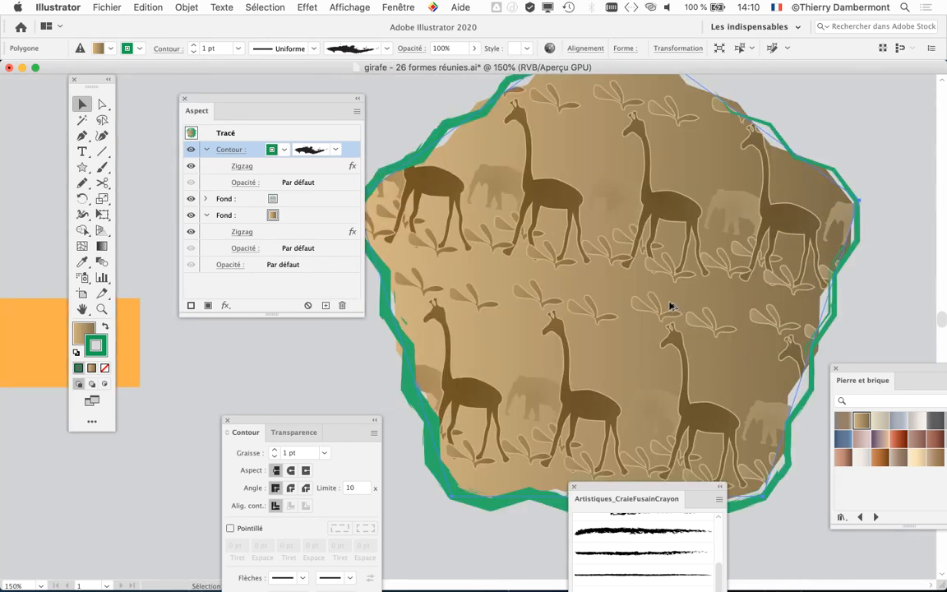
{"action": "left_click_drag", "start_coordinate": [614, 302], "coordinate": [619, 281]}
{"action": "left_click", "coordinate": [618, 287], "text": "alt+super"}
{"action": "left_click", "coordinate": [725, 125]}
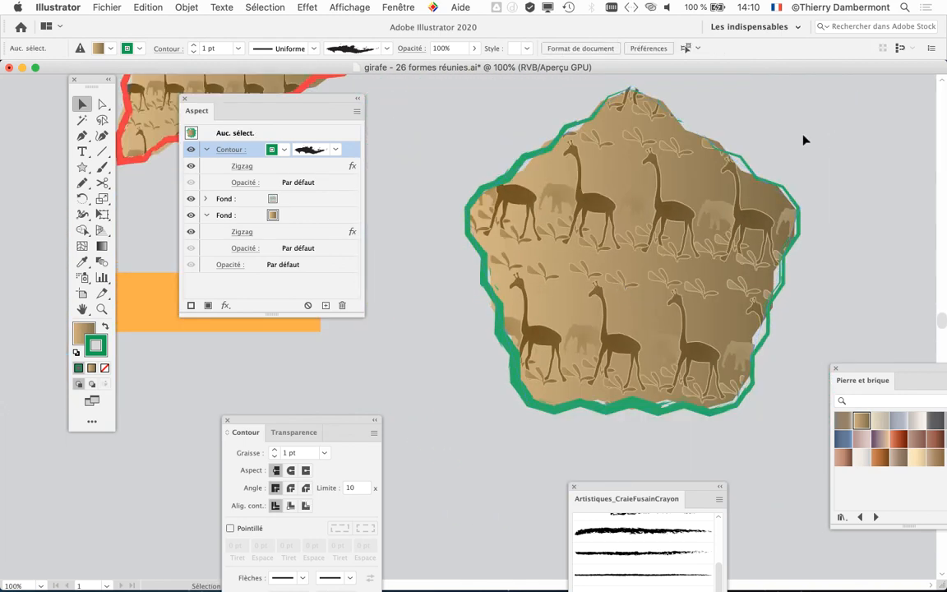
Save the document as a new copy named "girafe - 27 formes réunies.ai" in Illustrator 2020 format
{"action": "left_click", "coordinate": [103, 7]}
{"action": "left_click", "coordinate": [178, 118]}
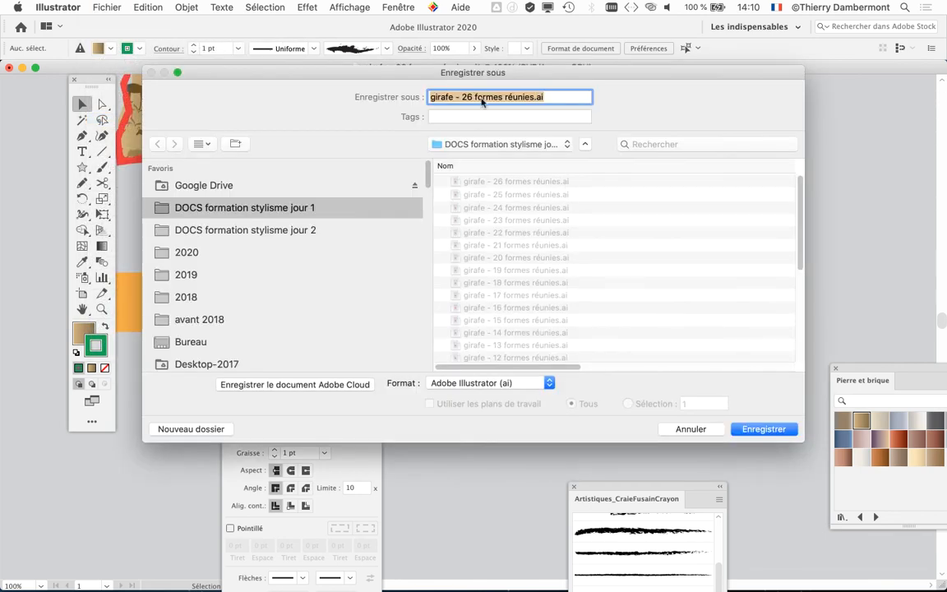
{"action": "double_click", "coordinate": [468, 99]}
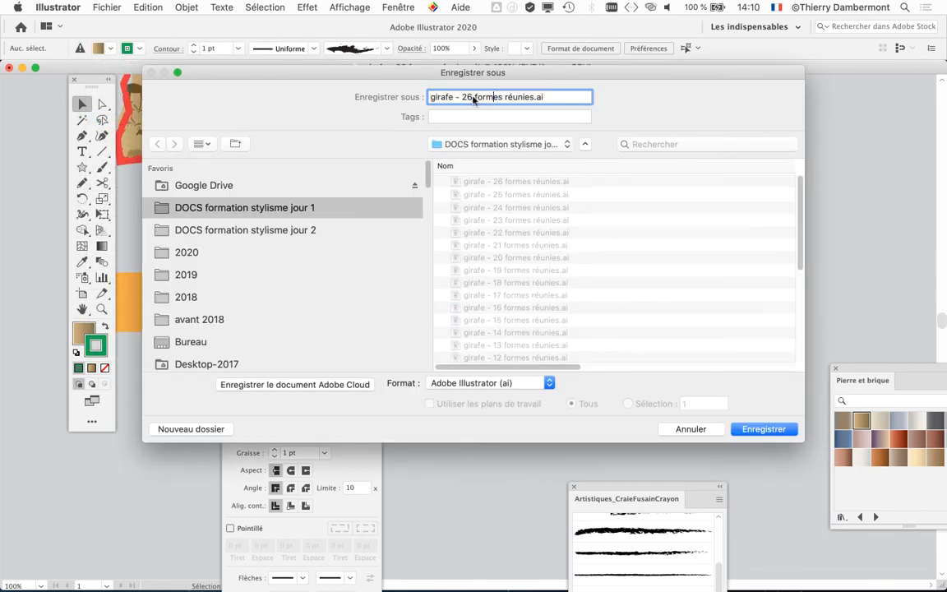
{"action": "type", "text": "27"}
{"action": "key", "text": "Return"}
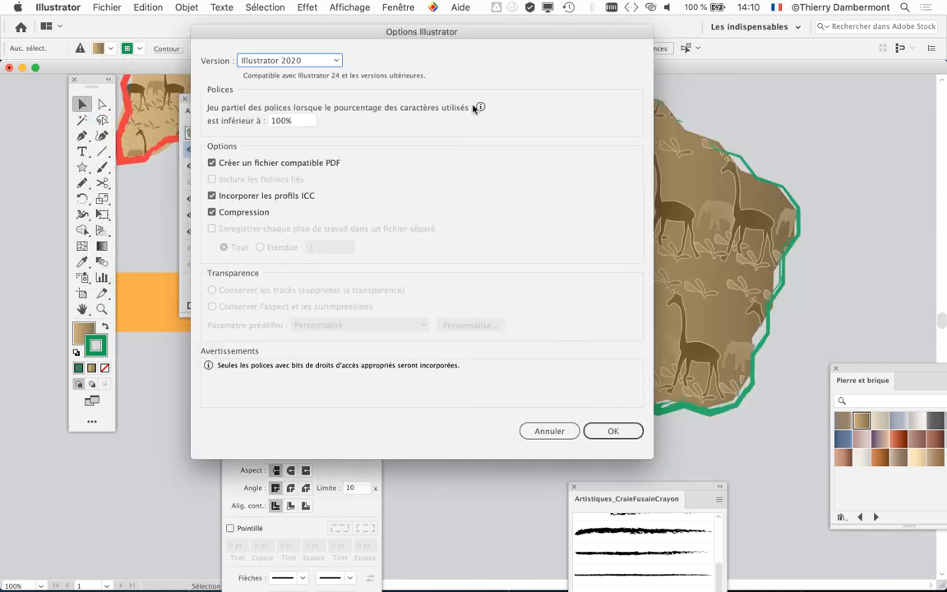
{"action": "left_click", "coordinate": [611, 429]}
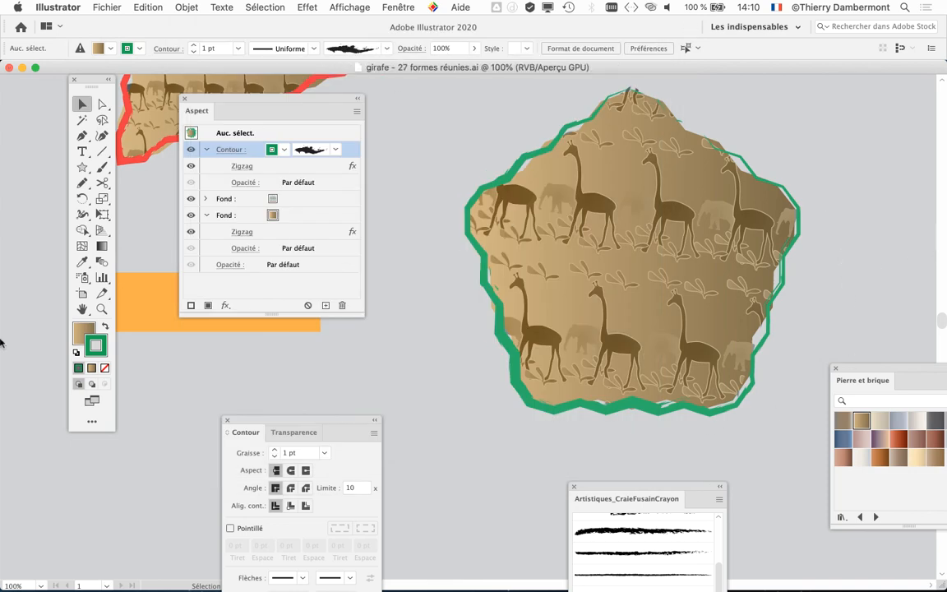
{"action": "mouse_move", "coordinate": [4, 309]}
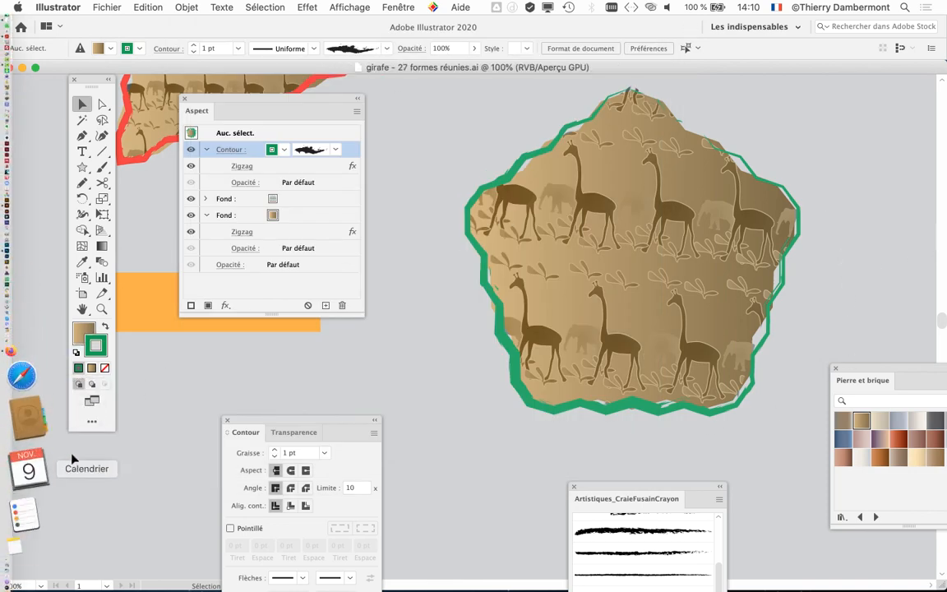